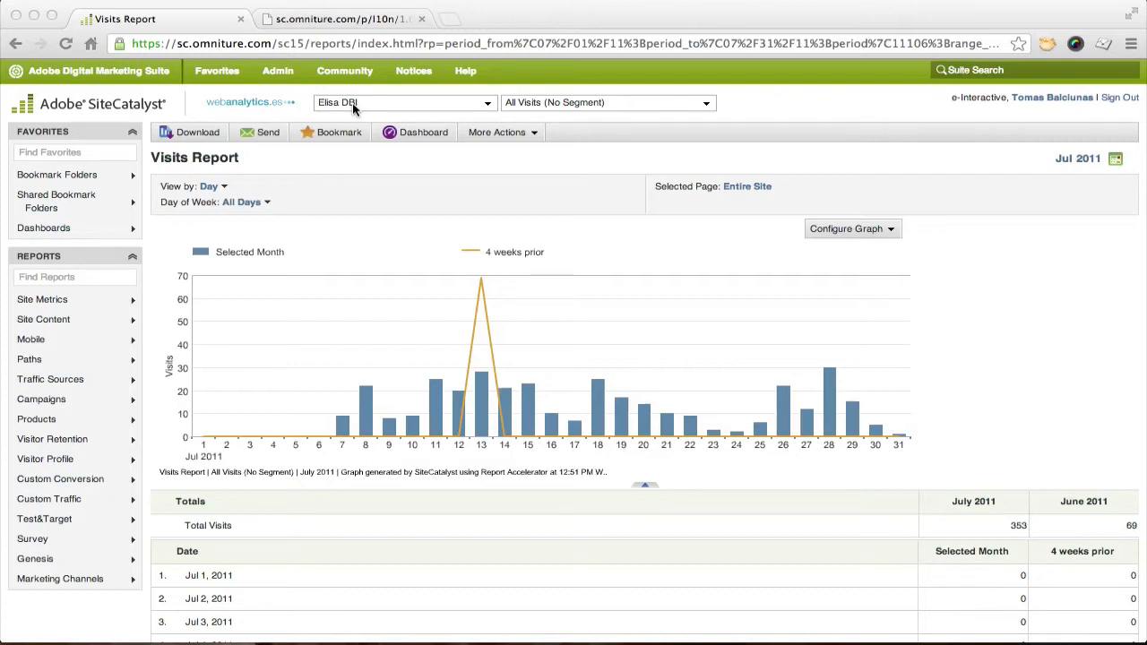
pyautogui.click(340, 460)
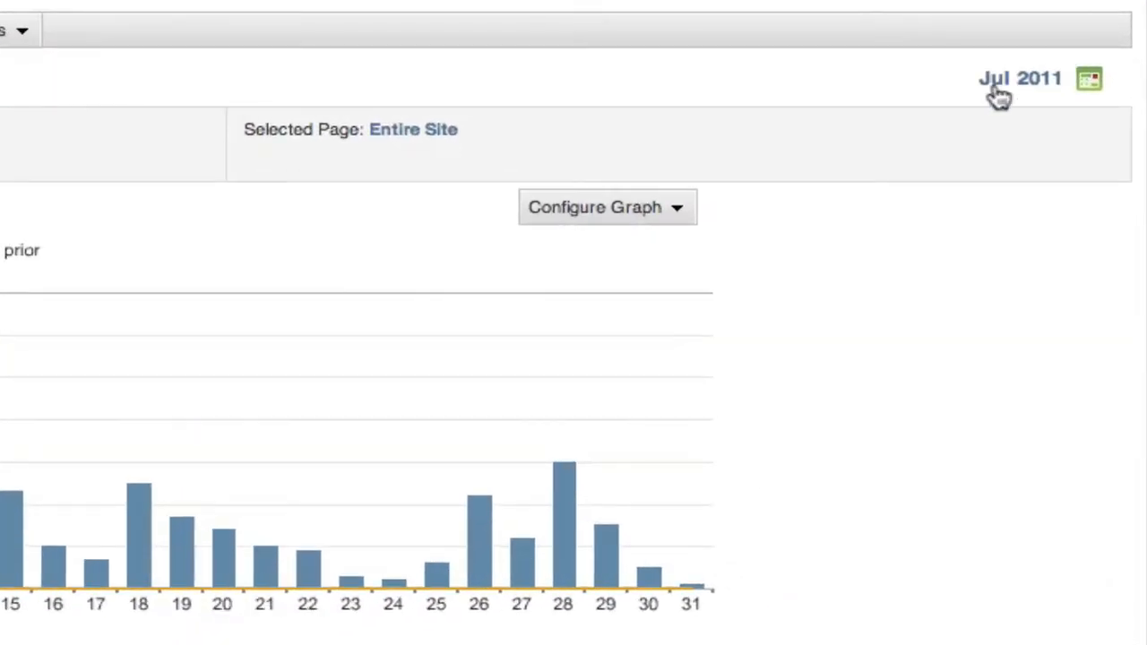
pyautogui.click(996, 90)
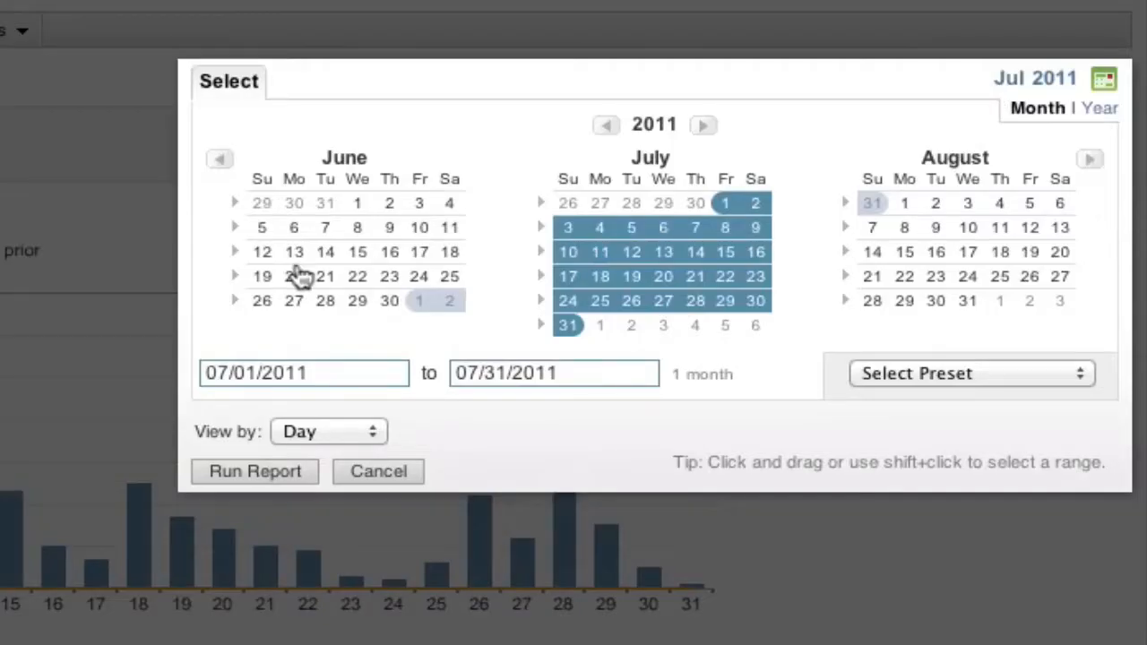
pyautogui.click(221, 160)
pyautogui.click(355, 169)
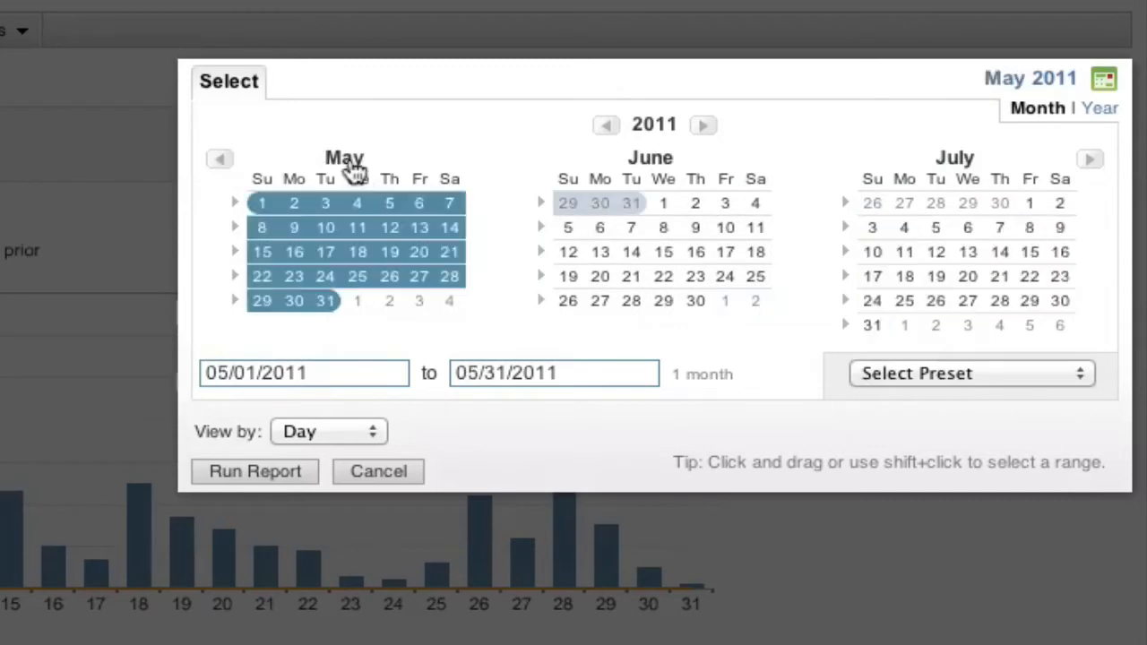
pyautogui.click(374, 472)
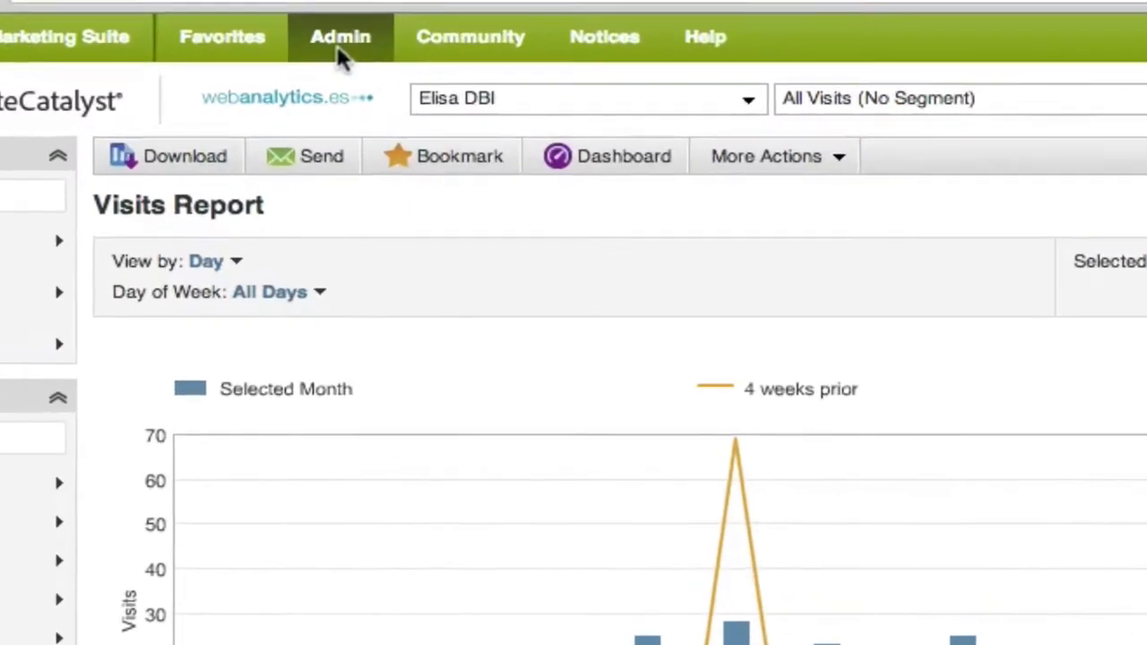
# Go to the Data Sources administration and open the page for creating a new data source
pyautogui.click(278, 75)
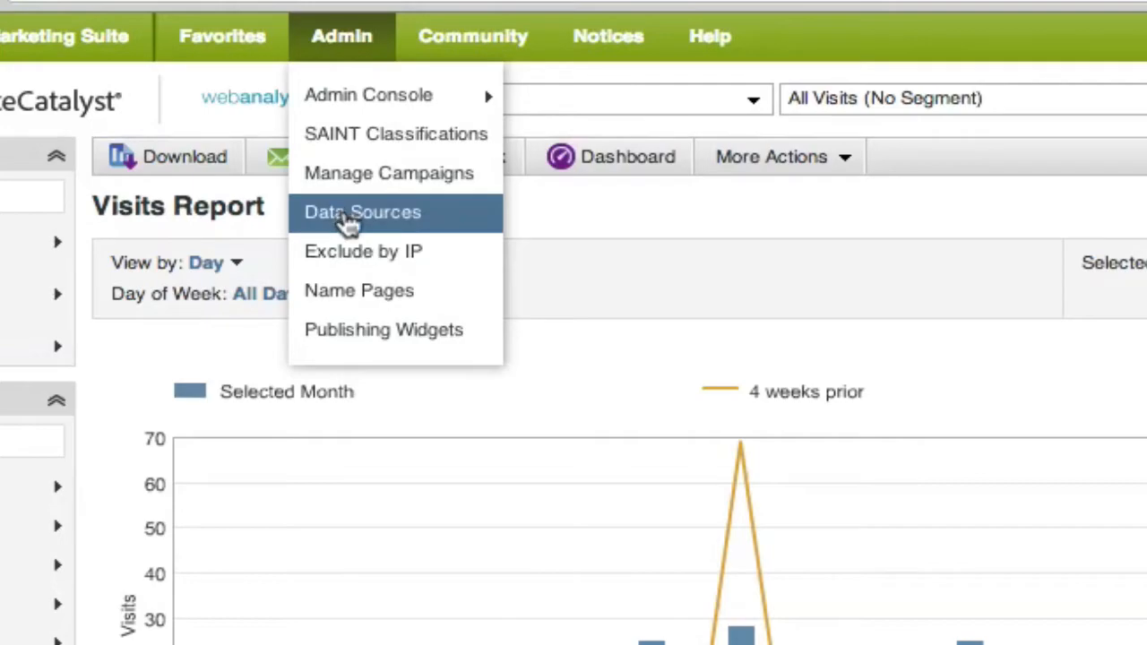
pyautogui.click(349, 224)
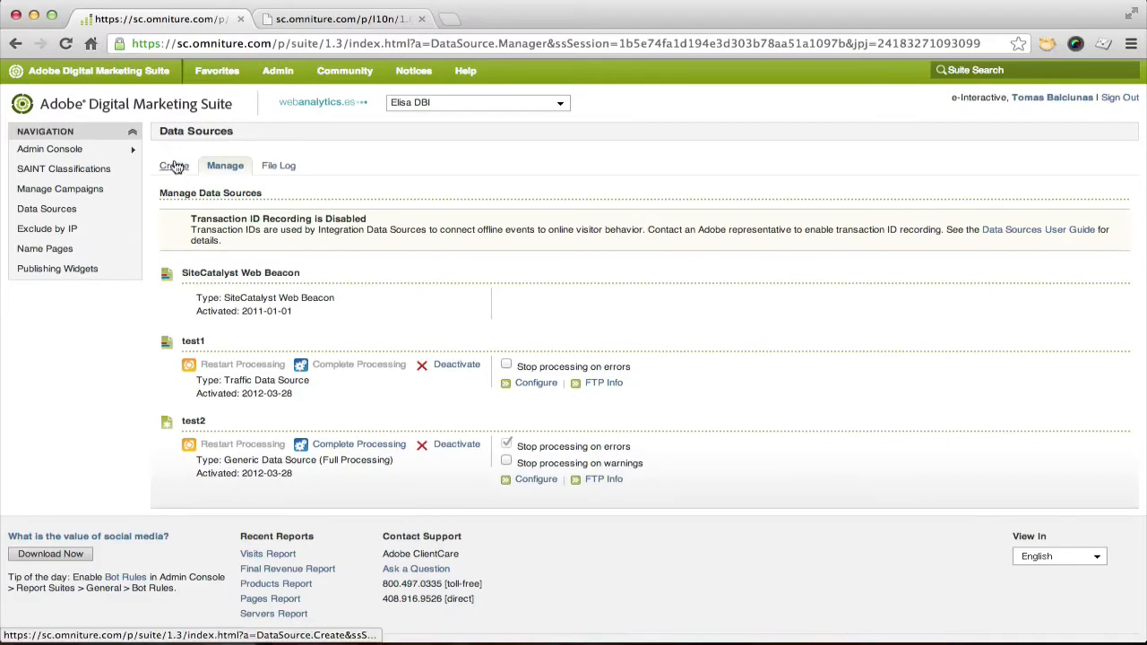
pyautogui.click(164, 140)
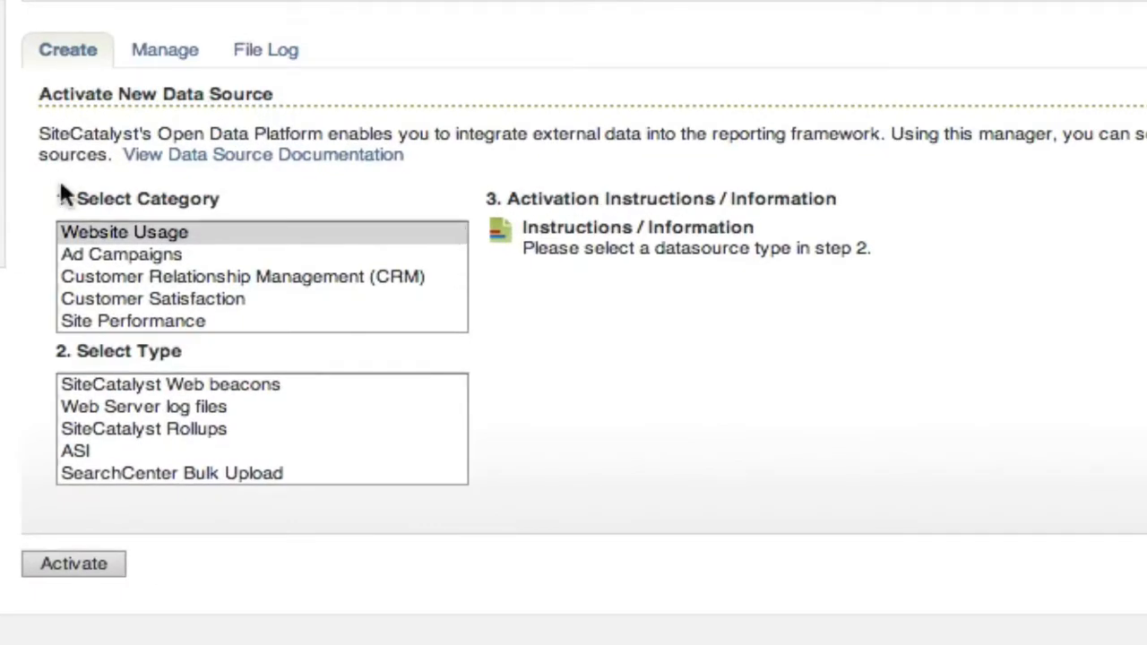
# Start activating a data source of type Traffic Data Source in the Website Usage category
pyautogui.click(173, 238)
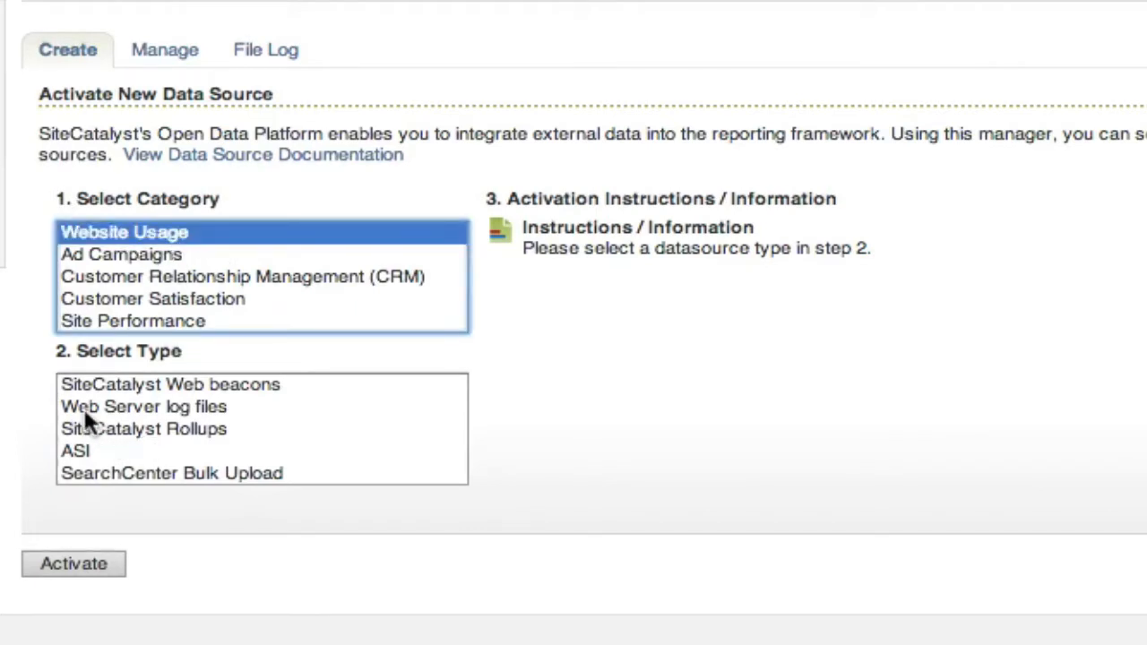
pyautogui.scroll(-2, 134, 412)
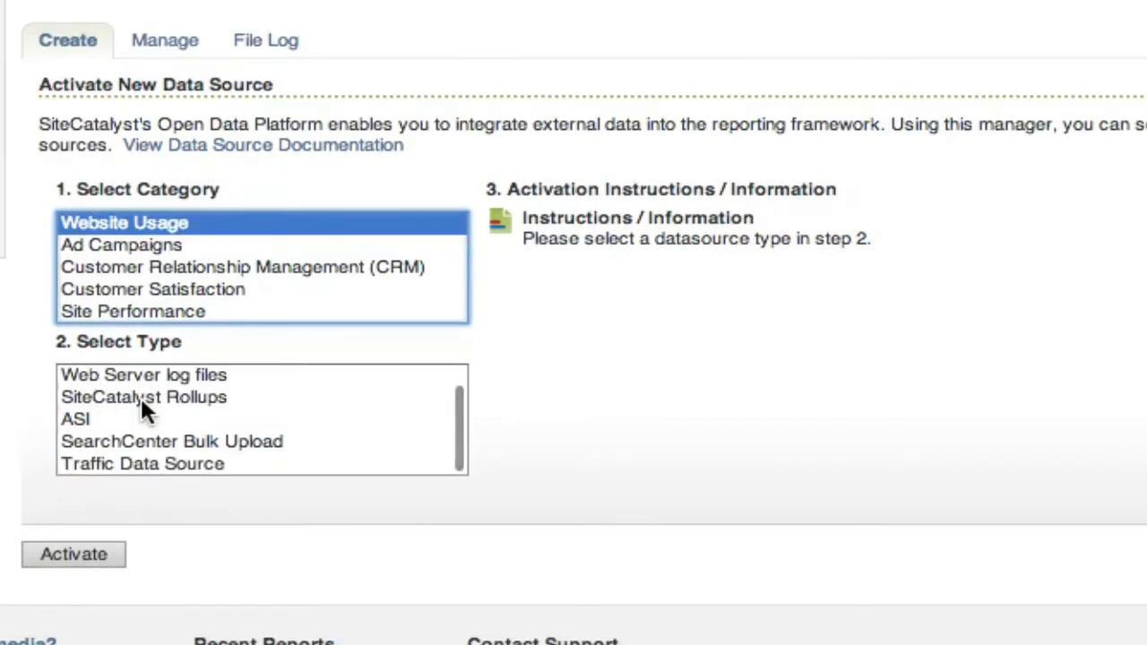
pyautogui.click(122, 475)
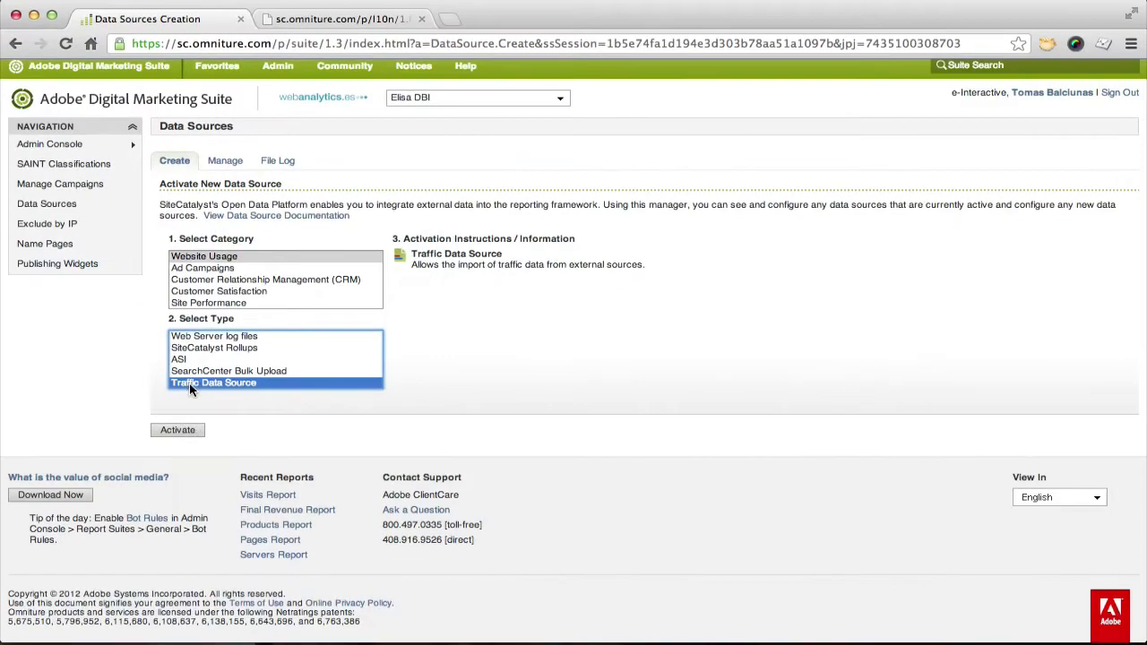
pyautogui.click(182, 431)
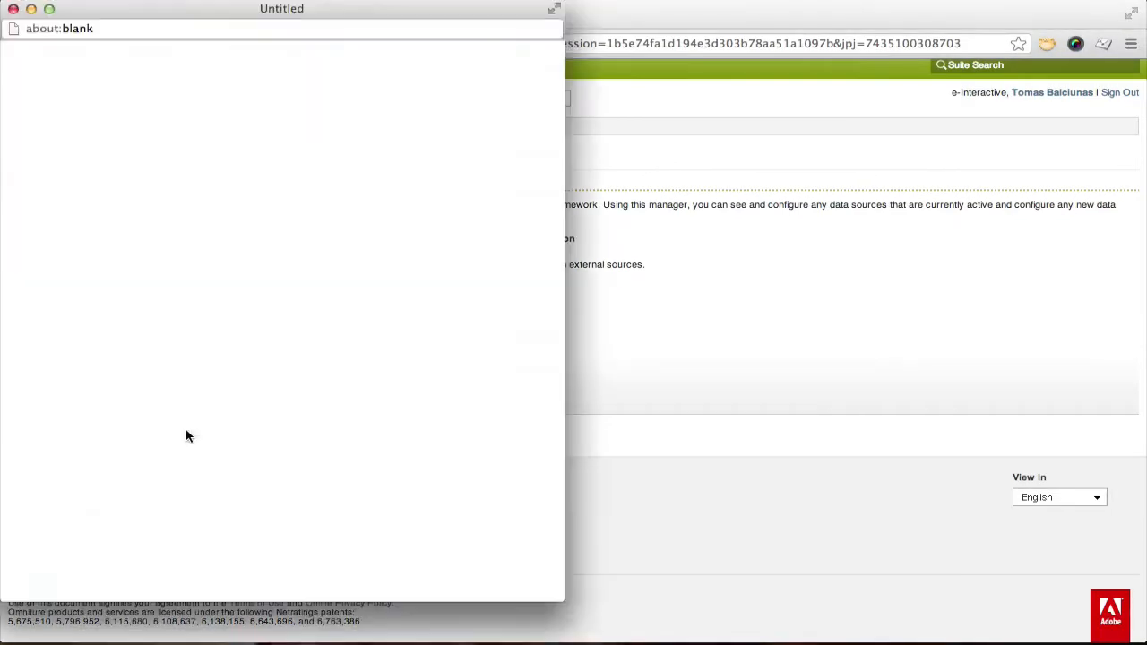
# Name the data source "Historical Visits import" and accept the activation fee and privacy terms
pyautogui.moveTo(144, 9); pyautogui.dragTo(305, 8)
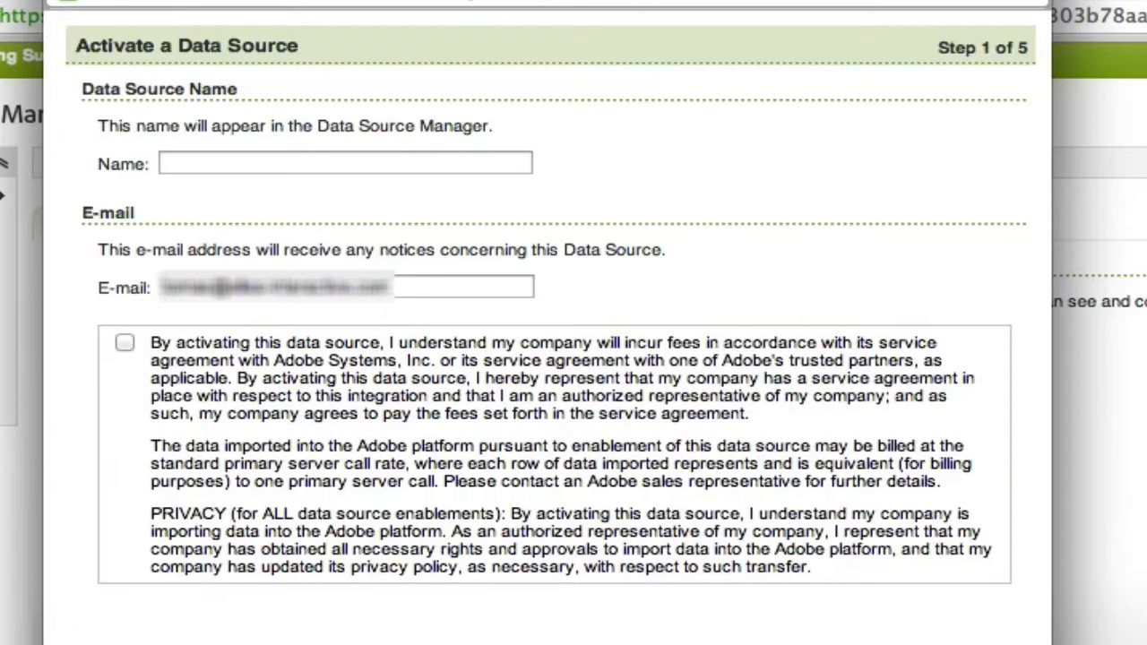
pyautogui.click(238, 159)
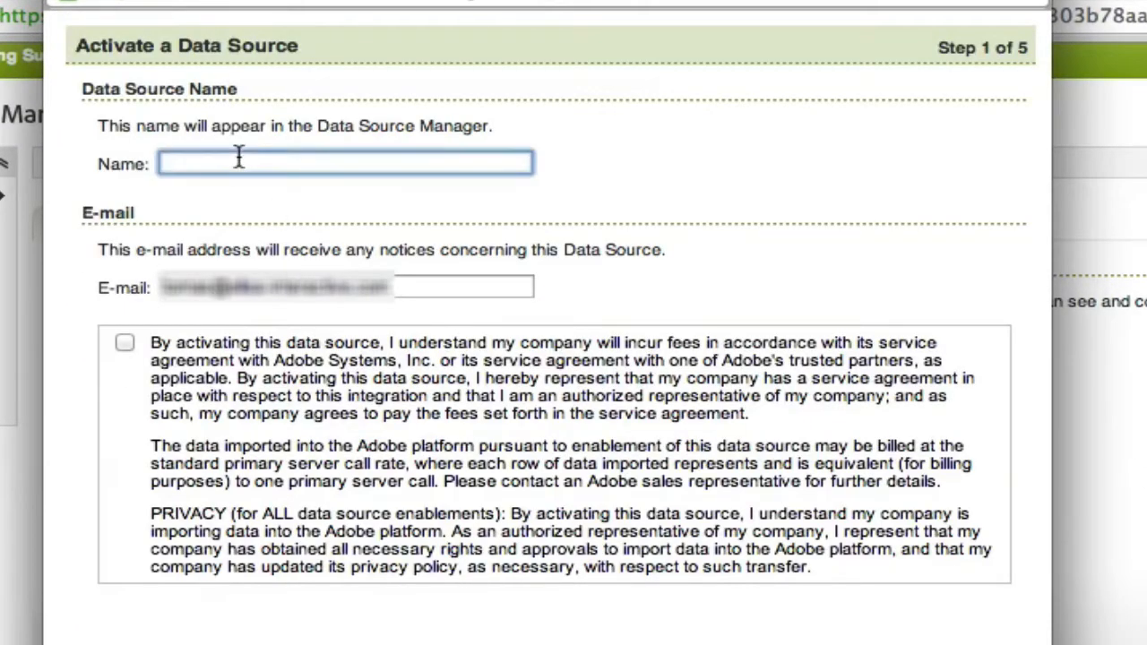
pyautogui.write('H')
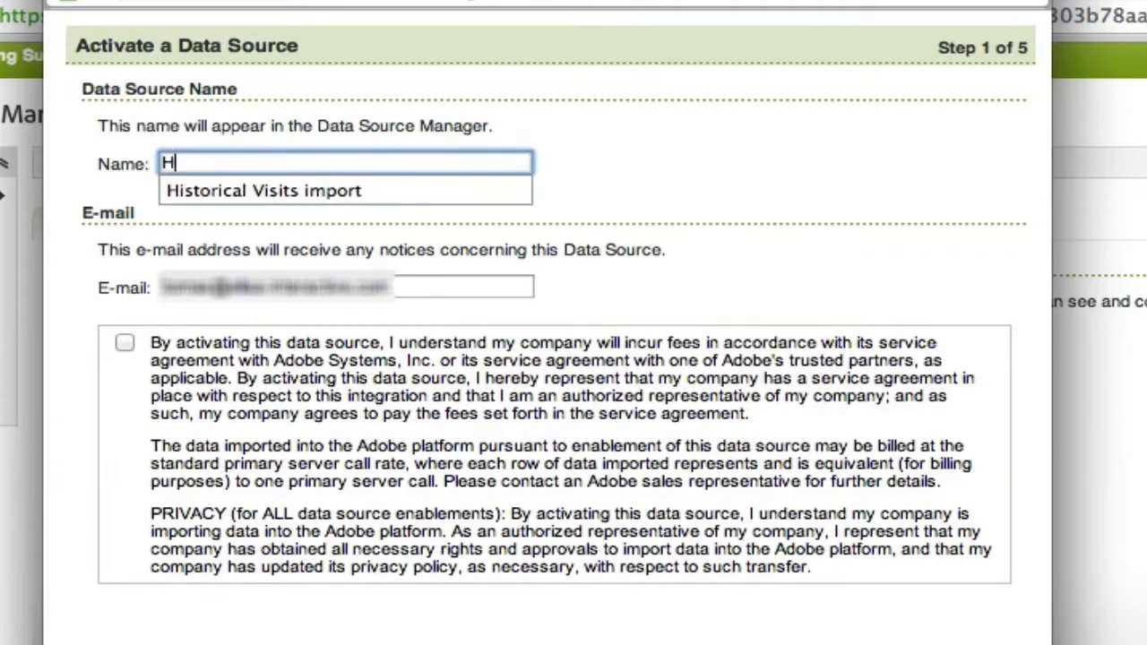
pyautogui.write('is')
pyautogui.press('Down')
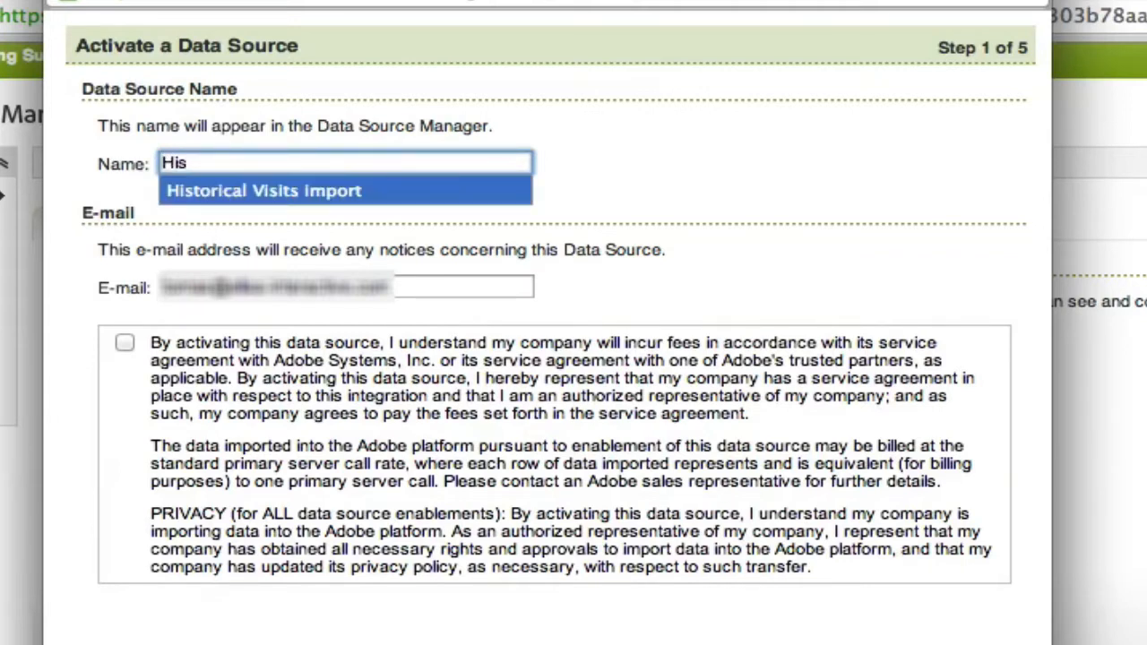
pyautogui.press('Return')
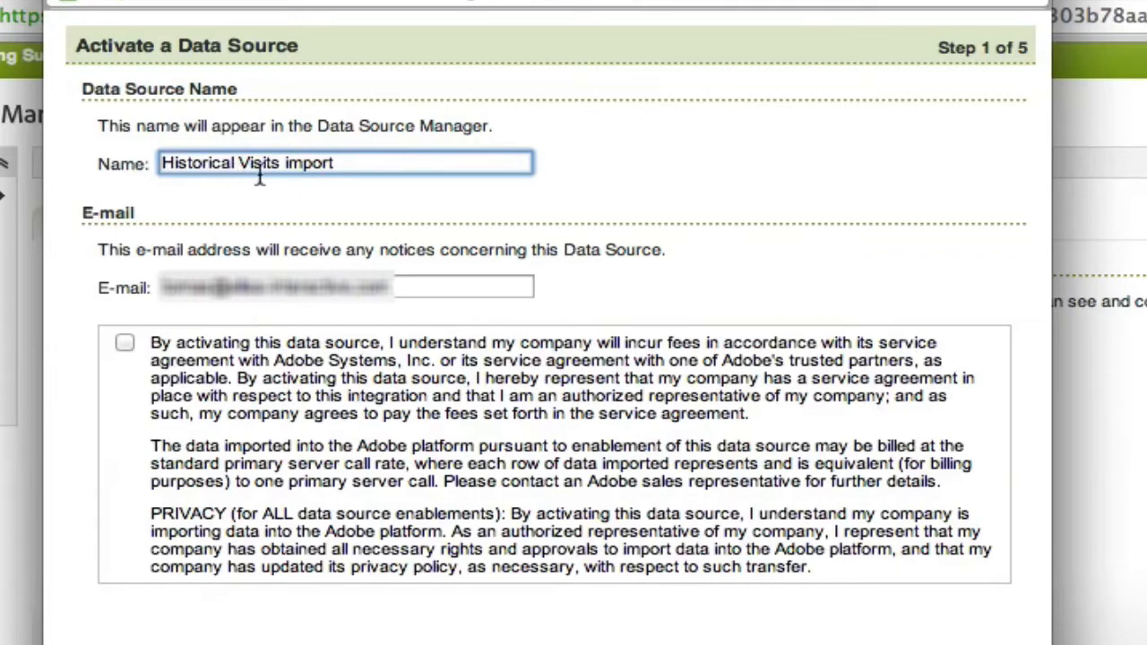
pyautogui.click(124, 344)
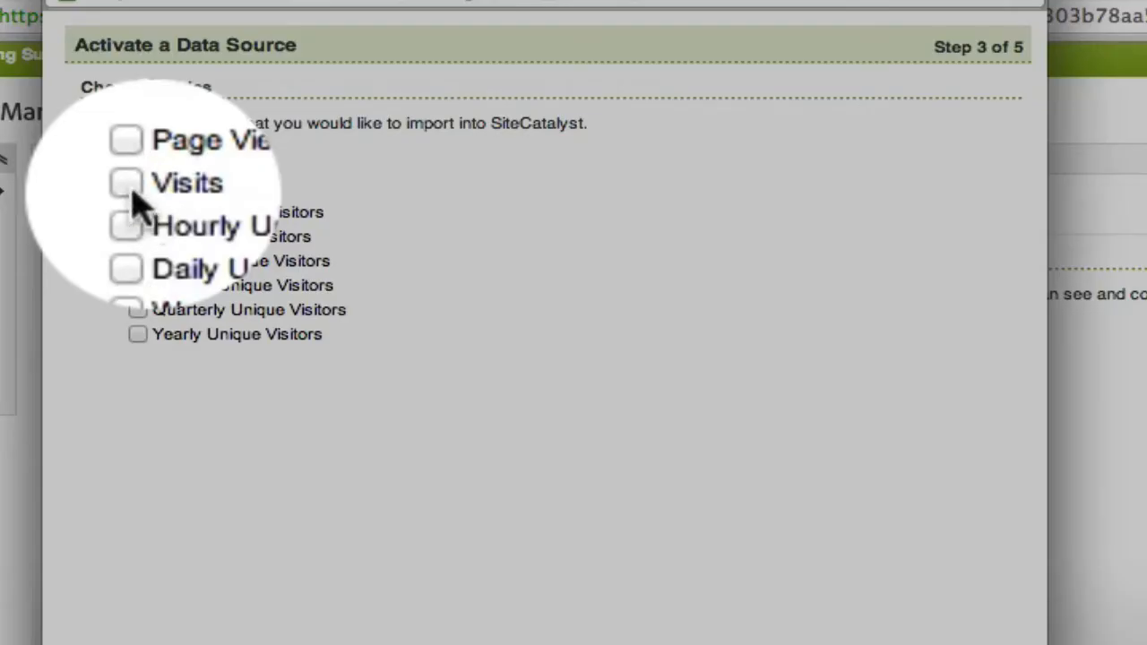
# Choose Visits as the metric to import and highlight the FTP access details in the wizard's final step
pyautogui.click(129, 186)
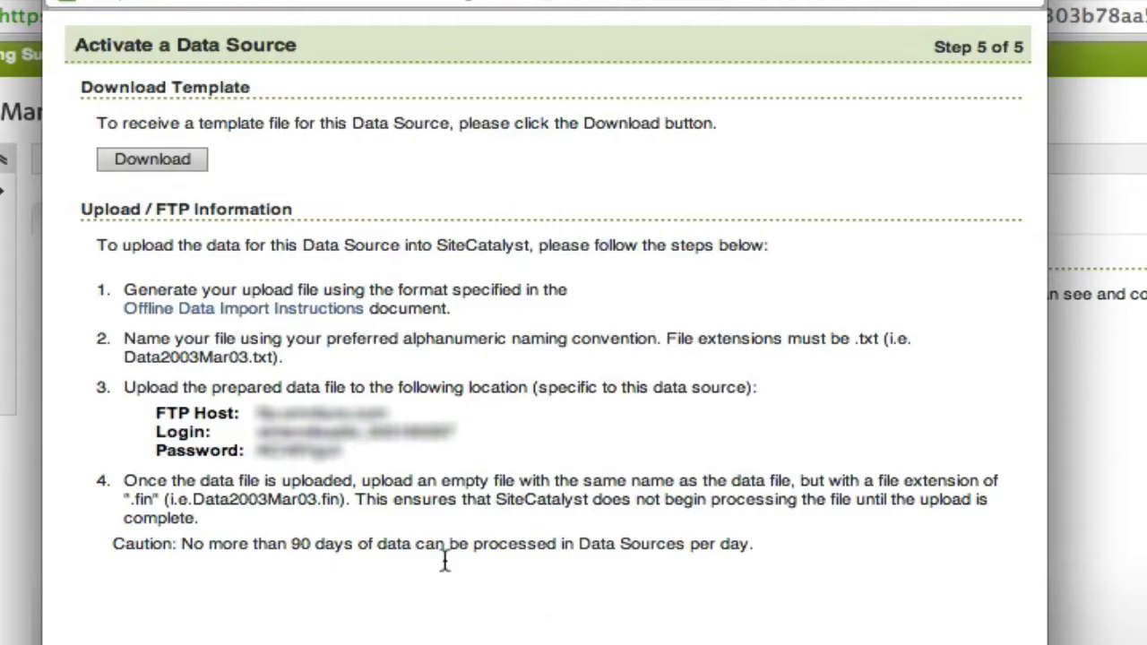
pyautogui.moveTo(342, 452); pyautogui.dragTo(153, 414)
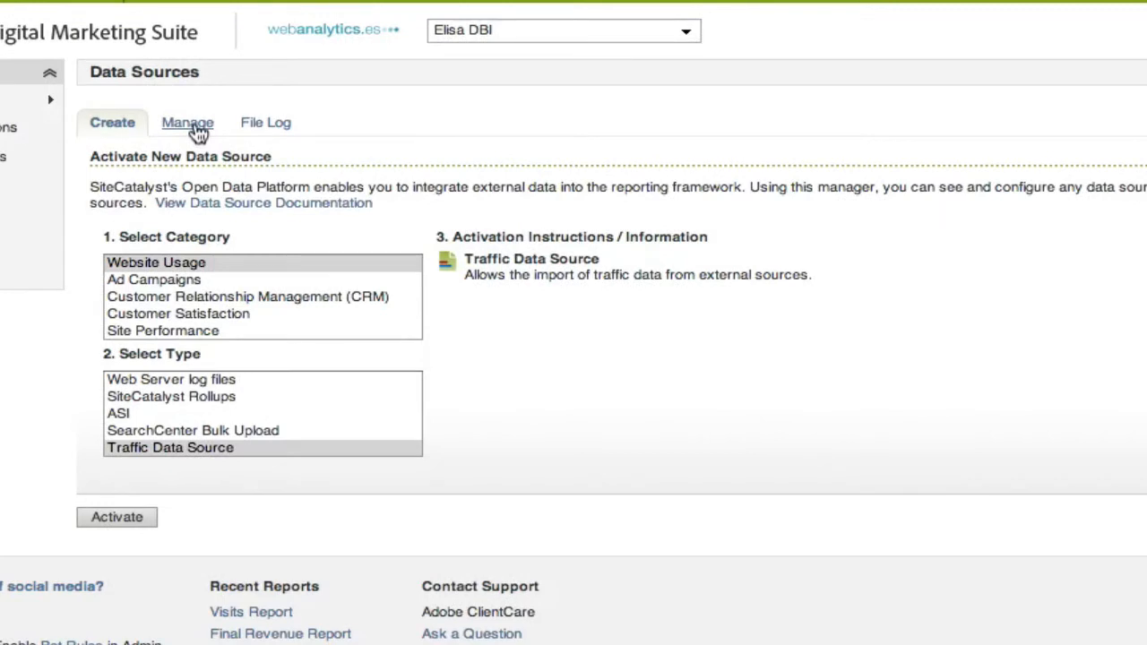
# Open the FTP information of the Historical Visits import data source from the managed sources and highlight its access details
pyautogui.click(198, 133)
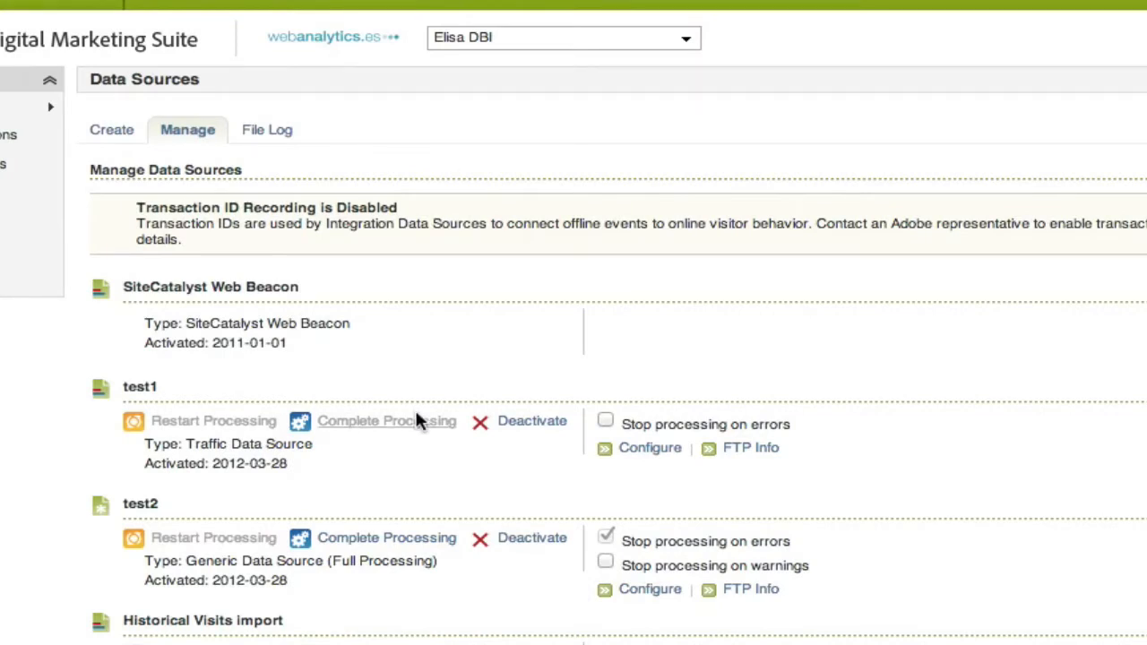
pyautogui.scroll(-2, 968, 367)
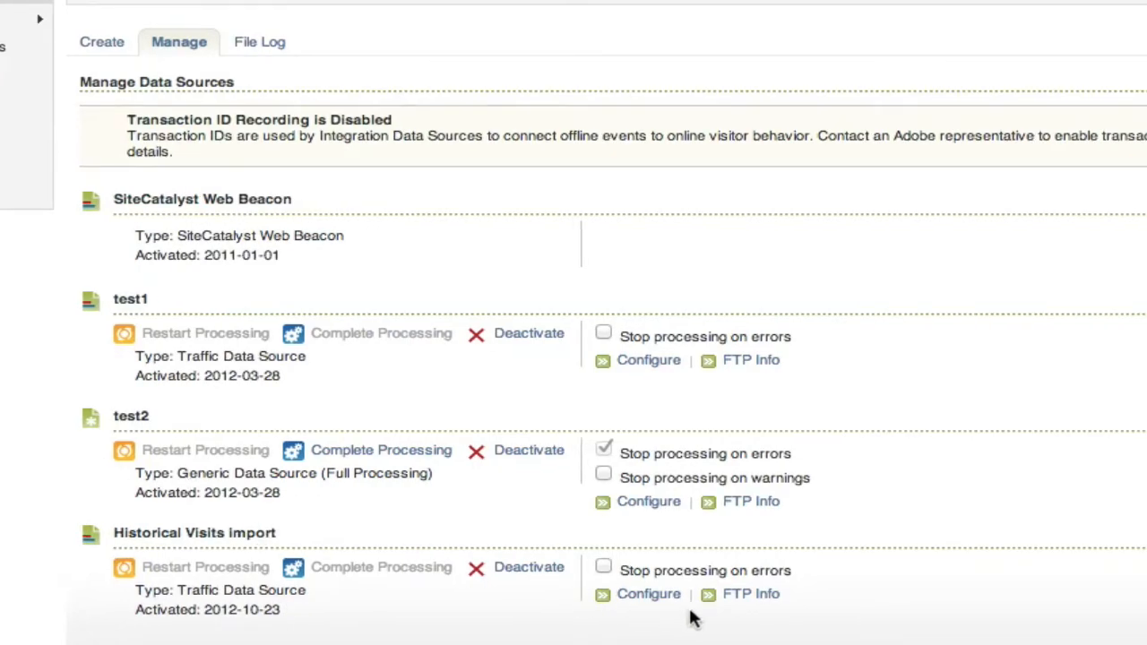
pyautogui.click(749, 595)
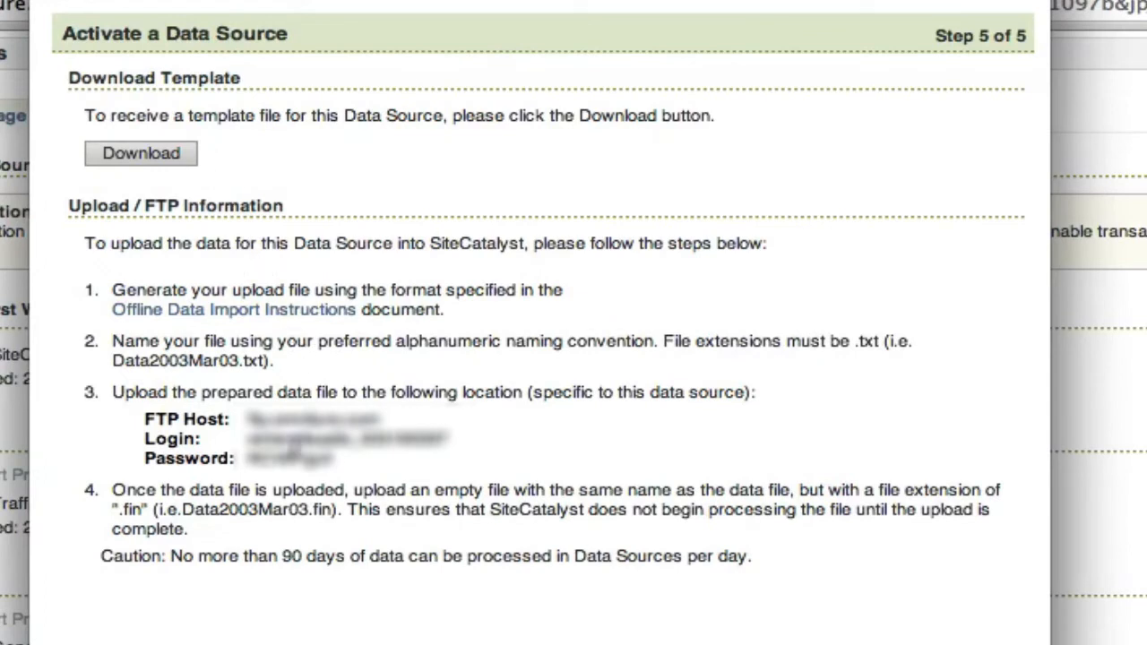
pyautogui.moveTo(359, 459); pyautogui.dragTo(140, 418)
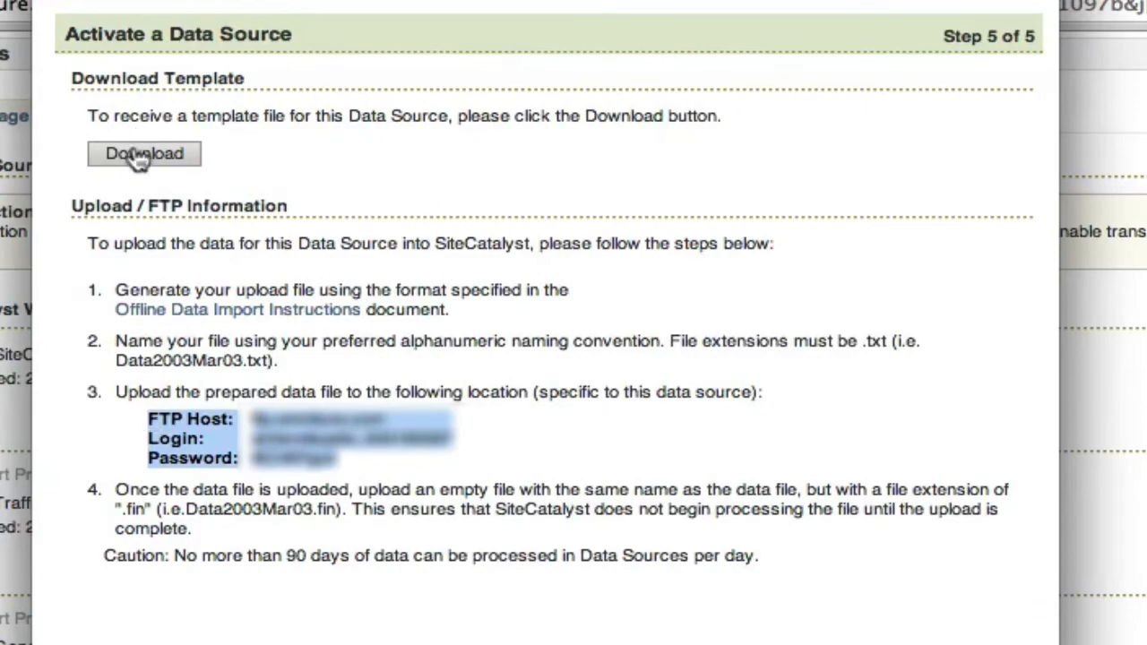
# Download the template file for the data source and open it in the text editor
pyautogui.click(139, 156)
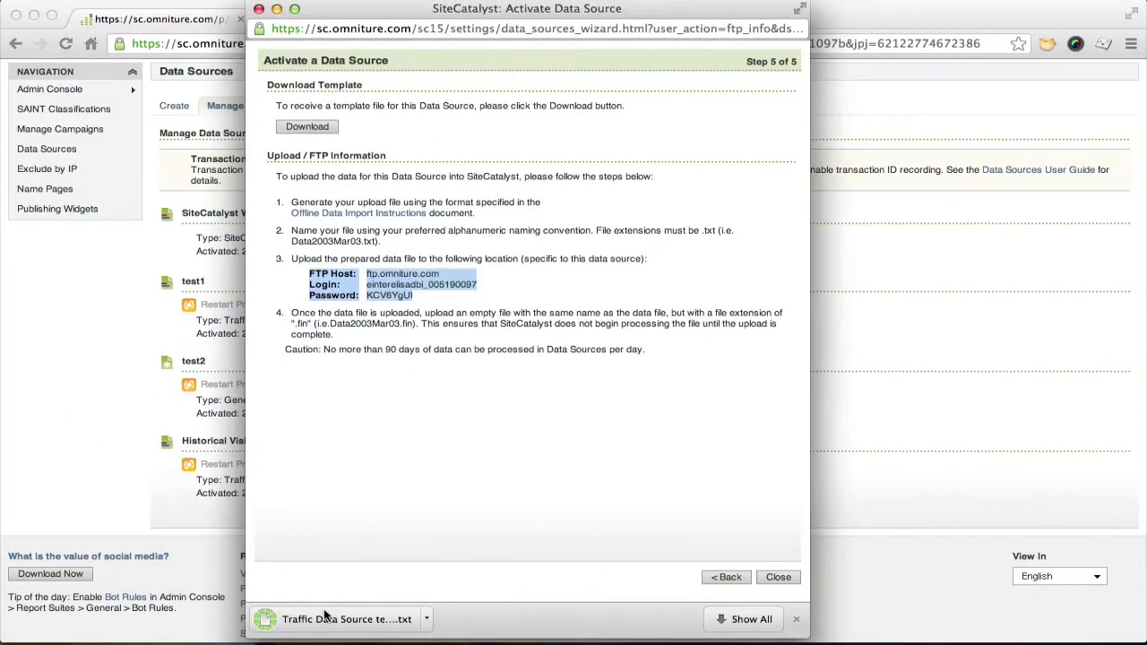
pyautogui.rightClick(326, 622)
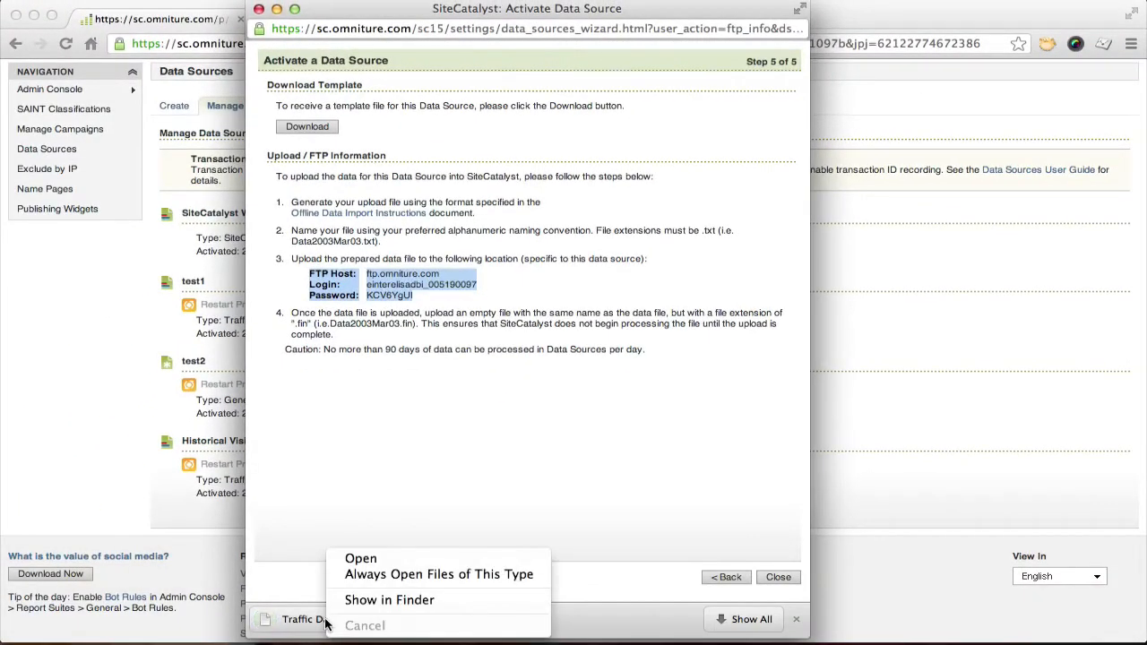
pyautogui.doubleClick(297, 621)
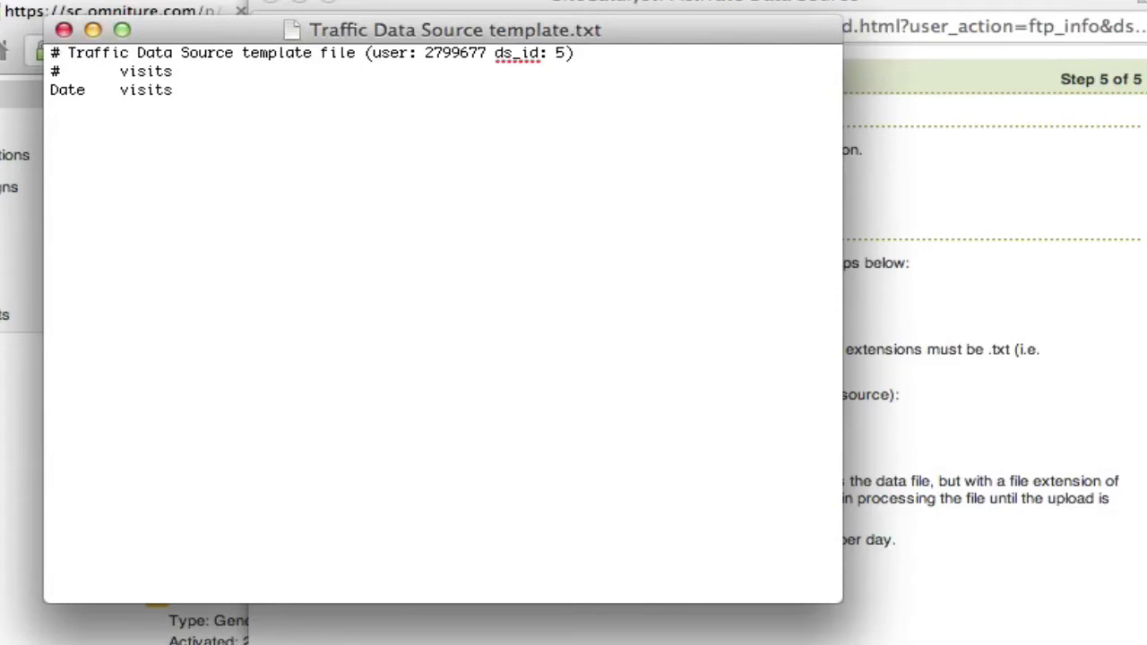
# Examine the template's comment lines and its header row with the Date and visits columns
pyautogui.press('Left')
pyautogui.press('Up')
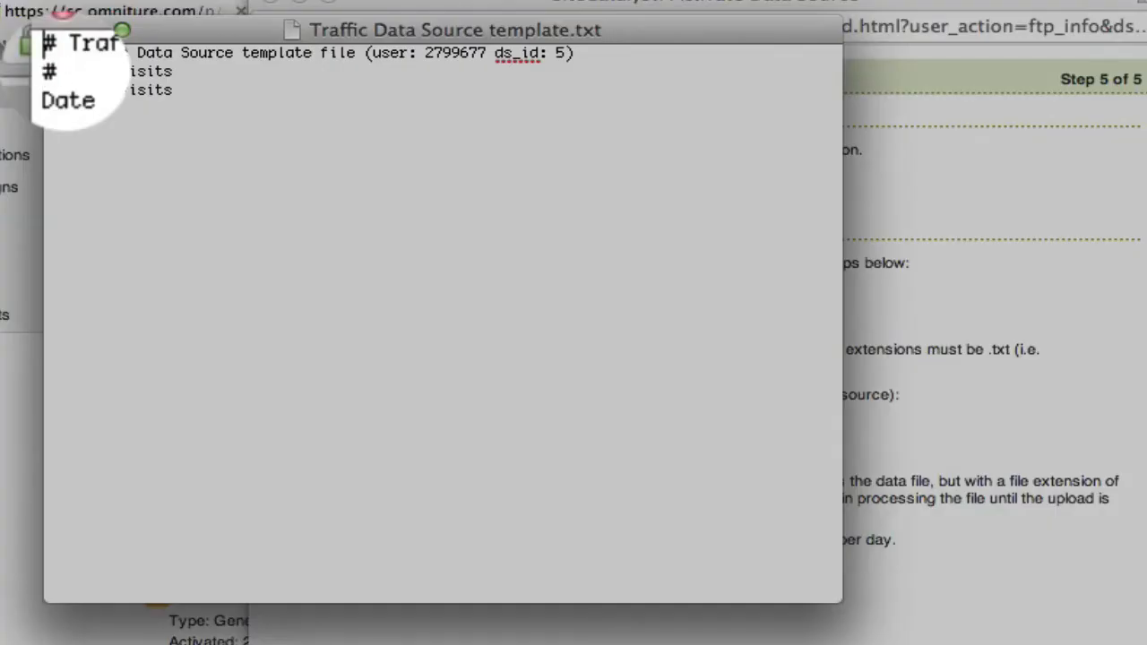
pyautogui.press('Down')
pyautogui.press('Up')
pyautogui.press('Down')
pyautogui.press('Up')
pyautogui.press('Down')
pyautogui.press('Down')
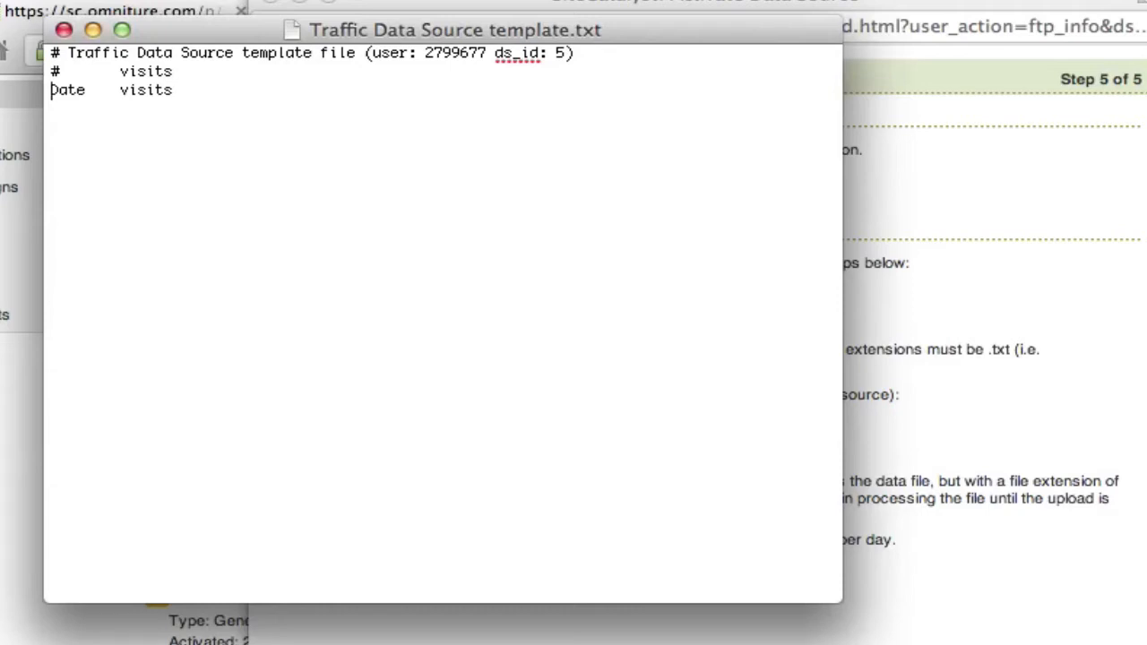
pyautogui.press('Right')
pyautogui.press('Right')
pyautogui.press('Right')
pyautogui.press('Right')
pyautogui.press('Right')
pyautogui.press('Right')
pyautogui.press('Right')
pyautogui.press('Right')
pyautogui.press('Right')
pyautogui.press('Right')
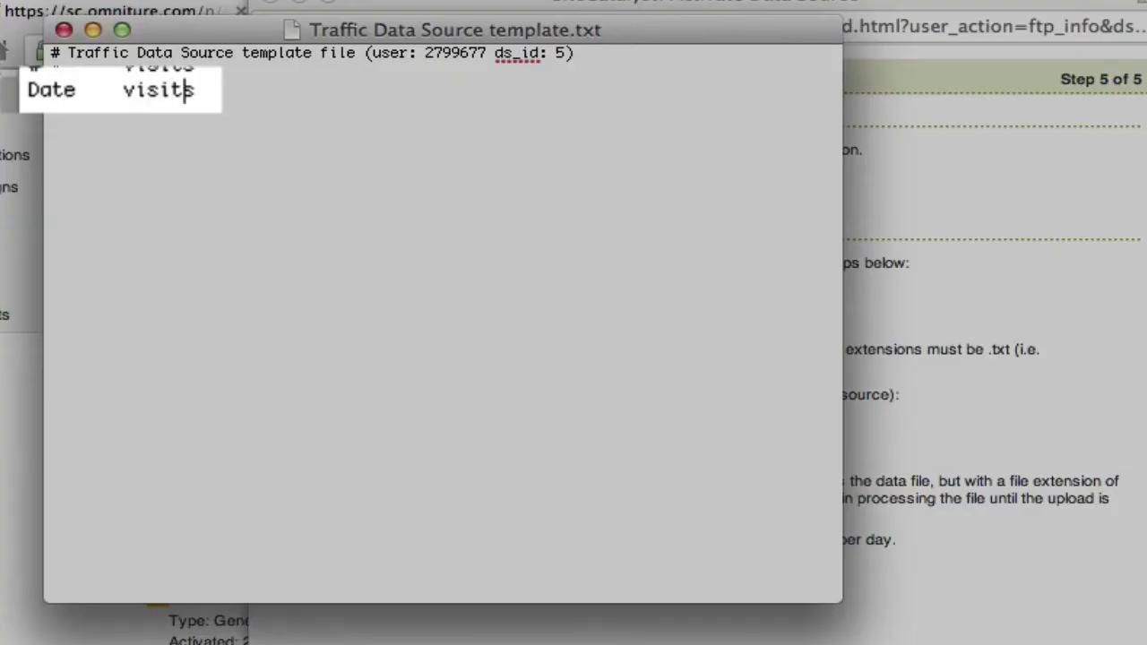
pyautogui.press('Right')
pyautogui.press('Right')
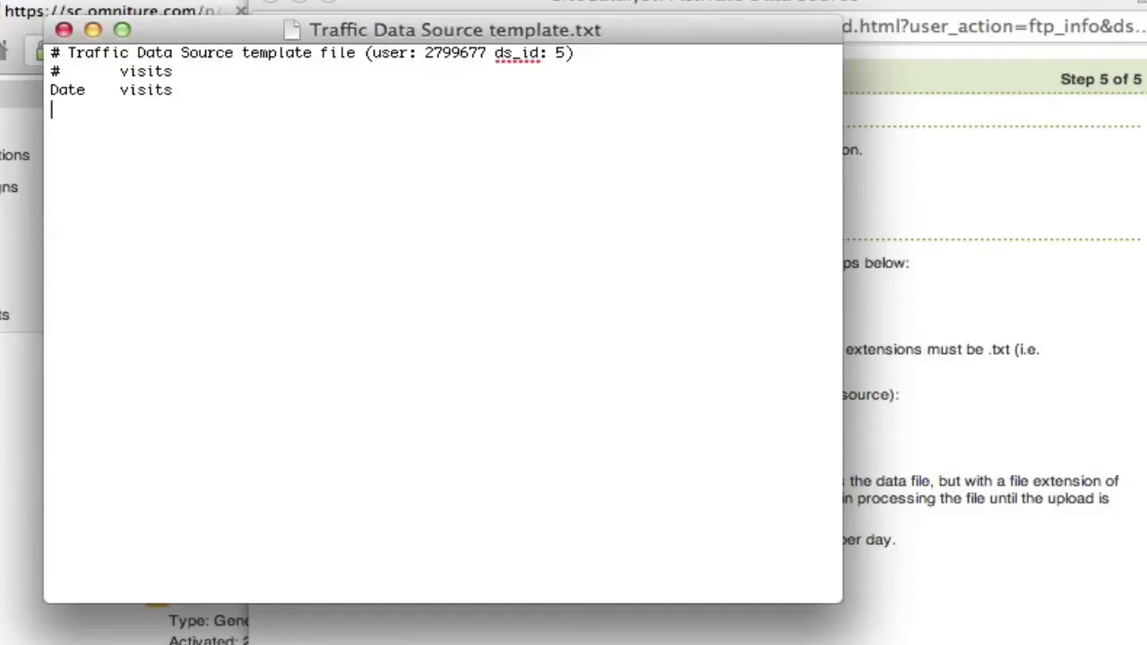
# Add a tab-separated row with date 05/15/2011 and 69 visits below the header row, and save the template file
pyautogui.press('BackSpace')
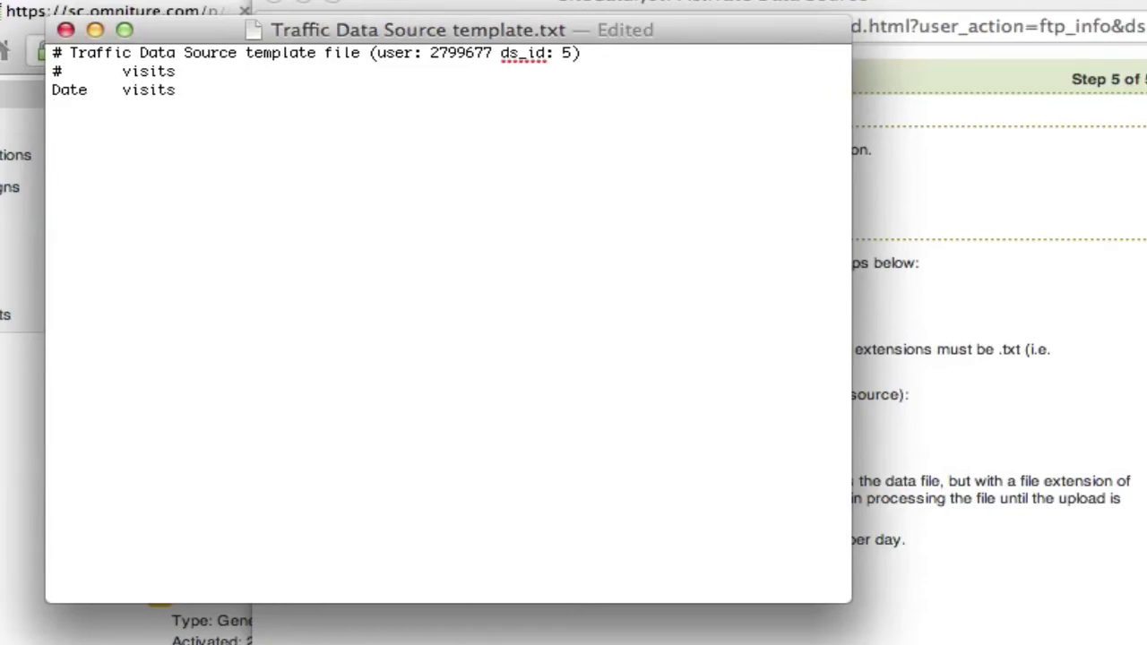
pyautogui.write('05/15/2011')
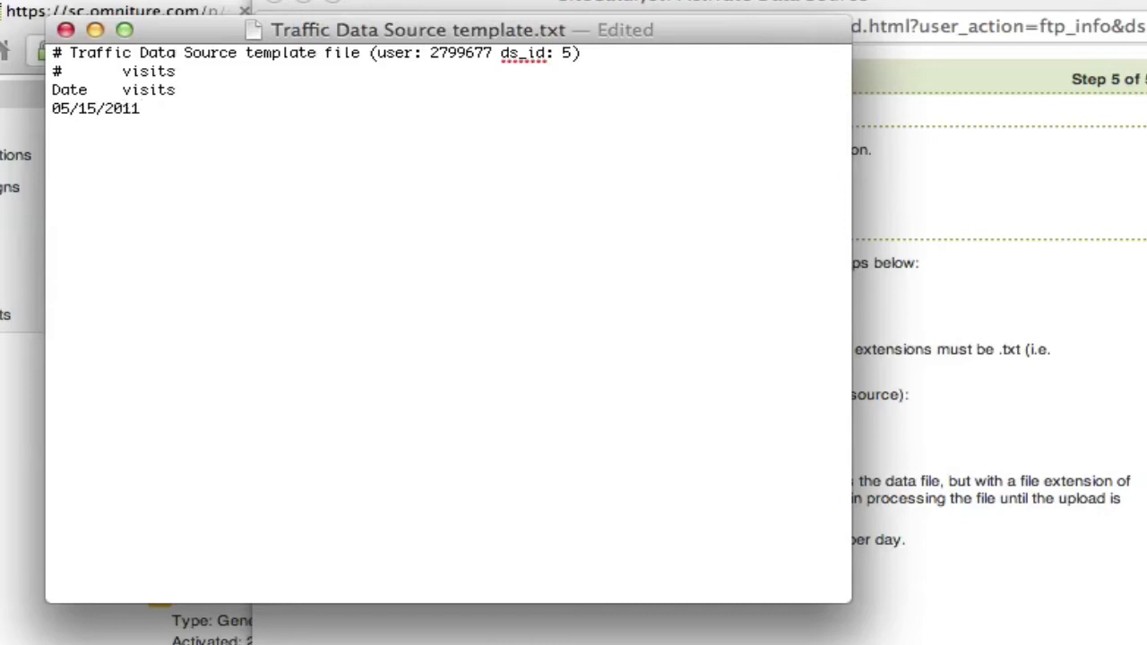
pyautogui.press('Tab')
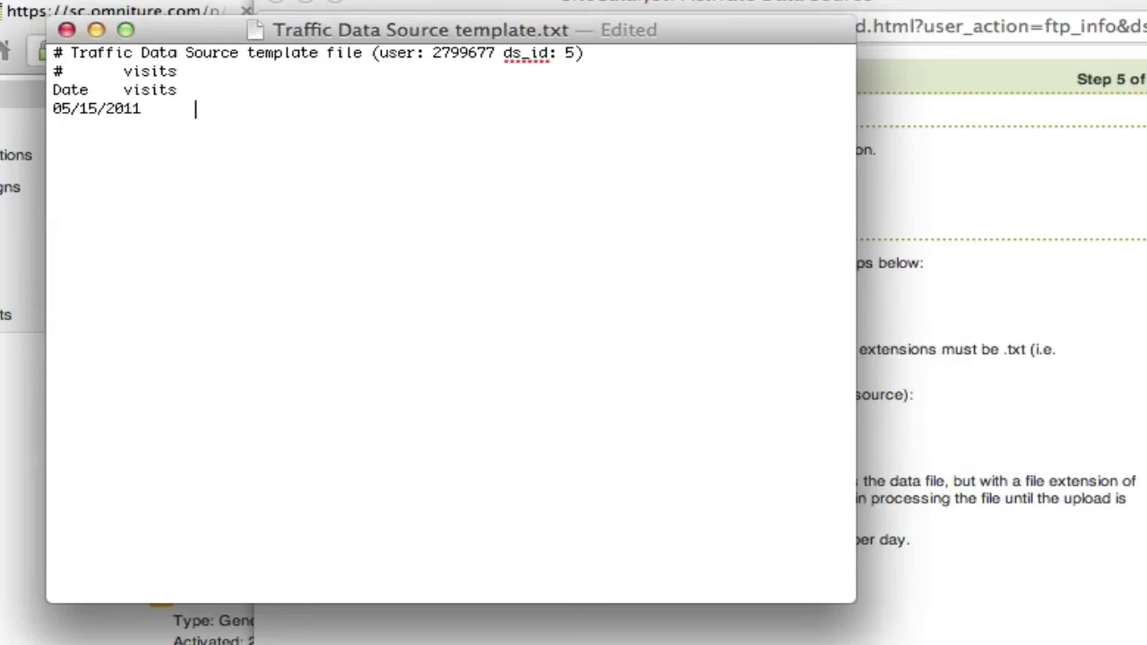
pyautogui.write('69')
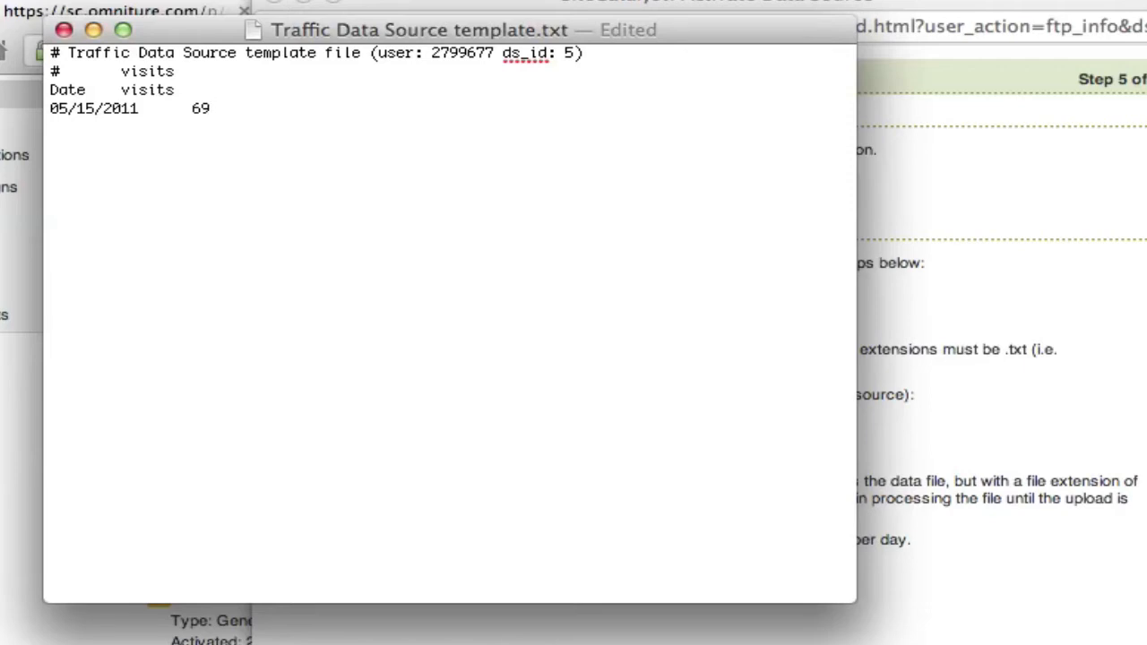
pyautogui.press('super+s')
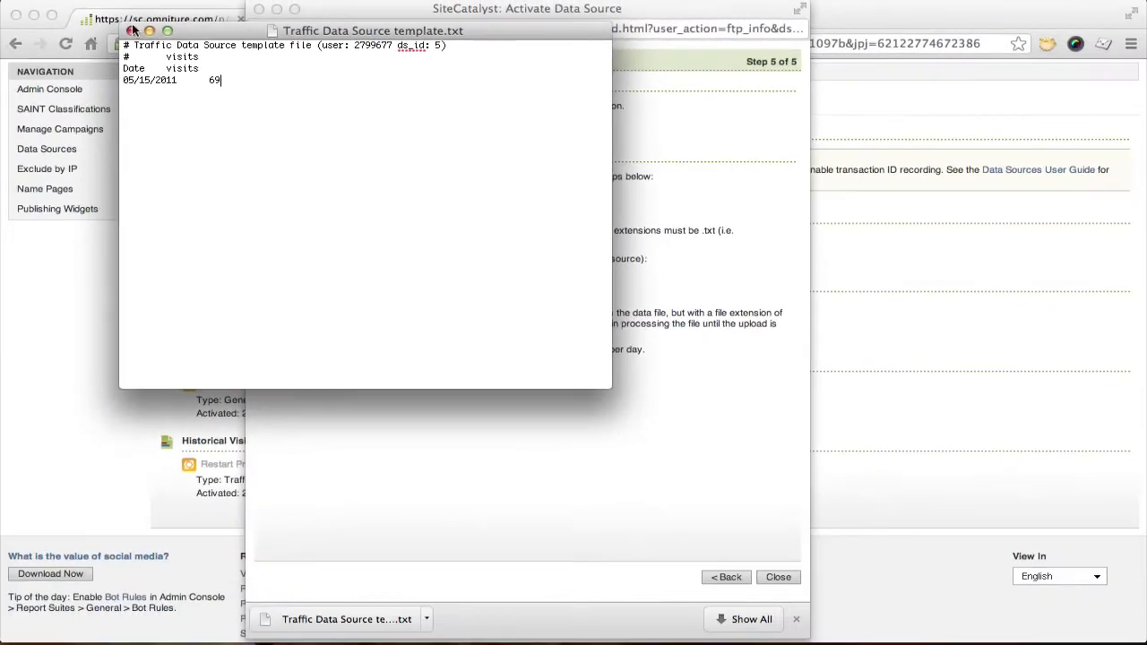
# Close the edited template file and open the Downloads folder in Finder
pyautogui.click(63, 30)
pyautogui.moveTo(724, 620)
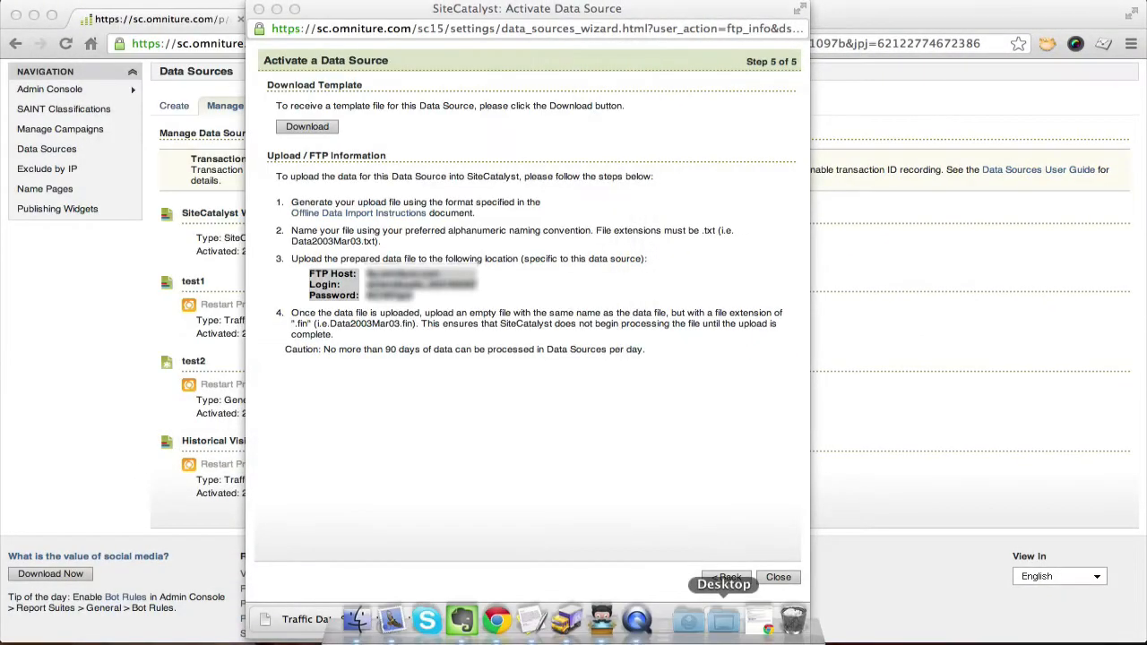
pyautogui.click(688, 620)
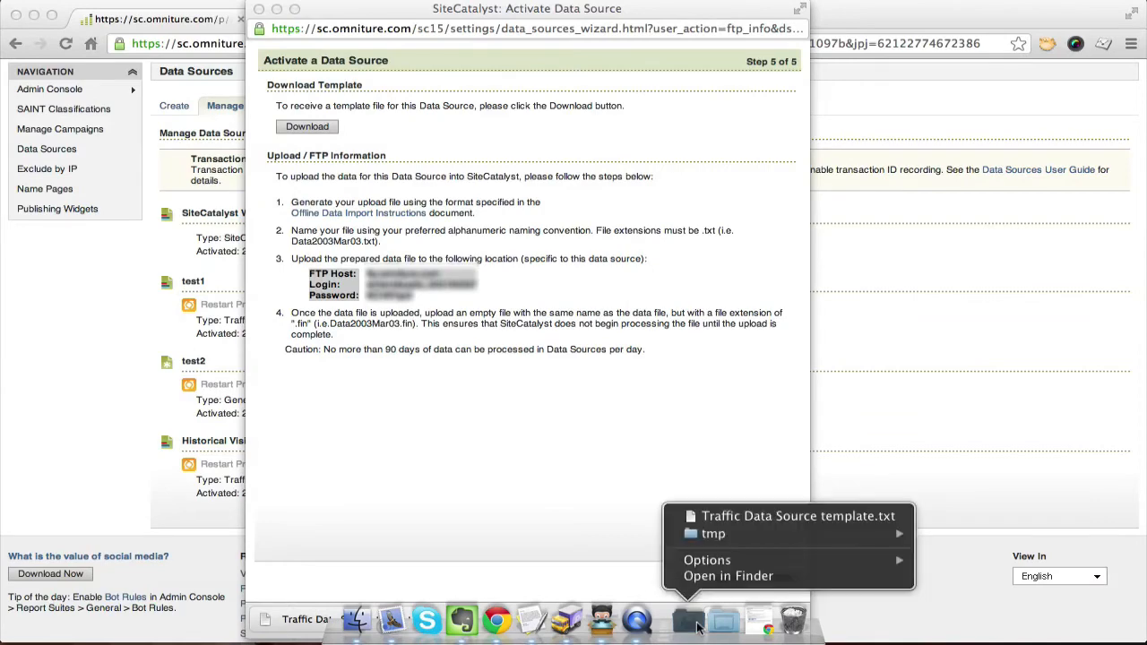
pyautogui.click(709, 576)
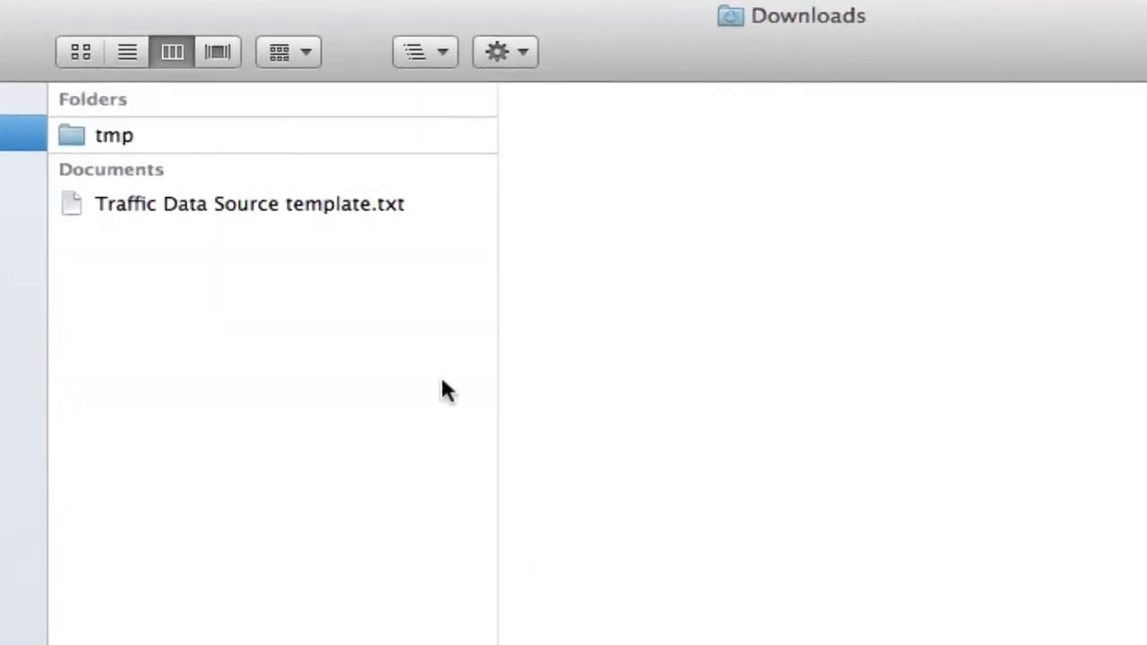
# Rename the Traffic Data Source template file in Downloads as visits_import.txt
pyautogui.click(236, 213)
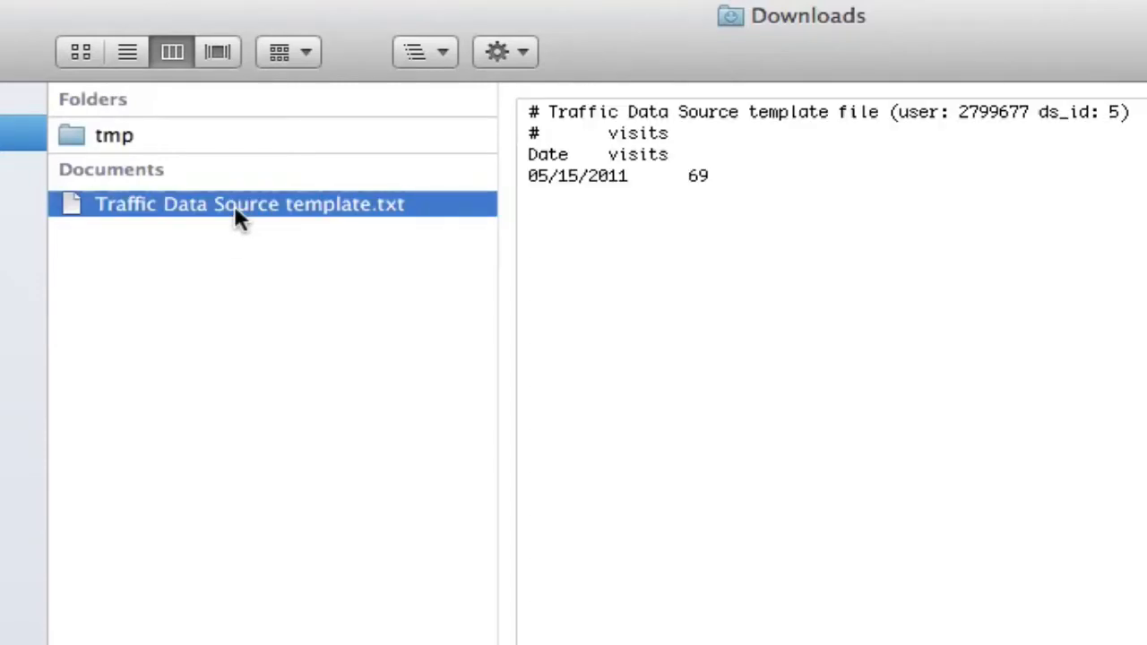
pyautogui.press('Return')
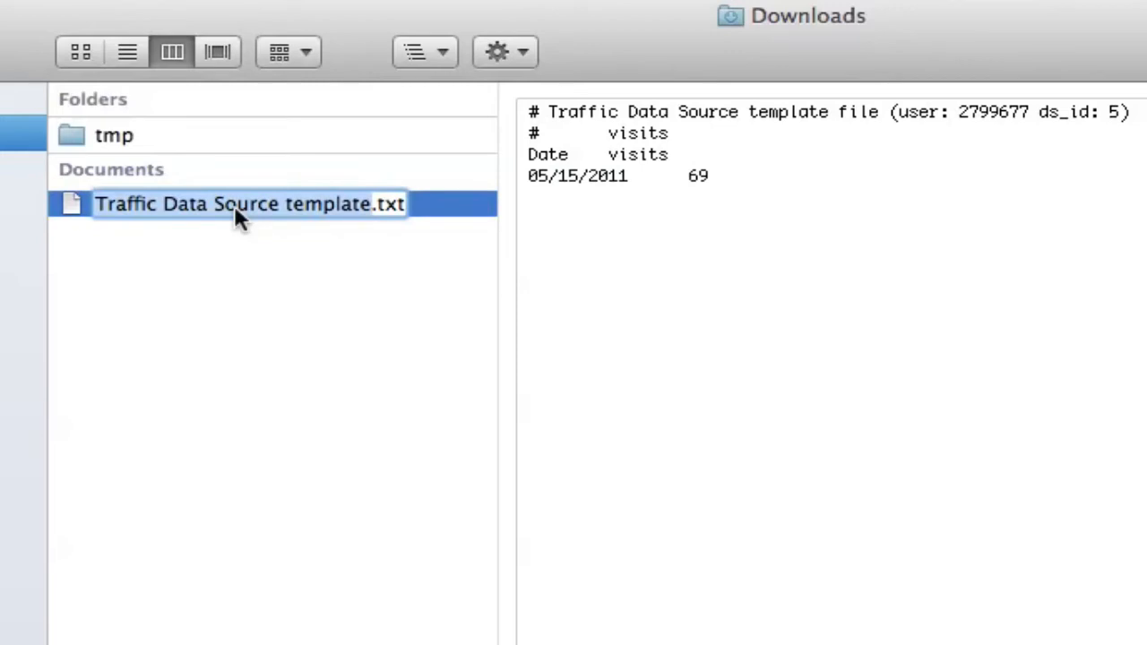
pyautogui.write('visit')
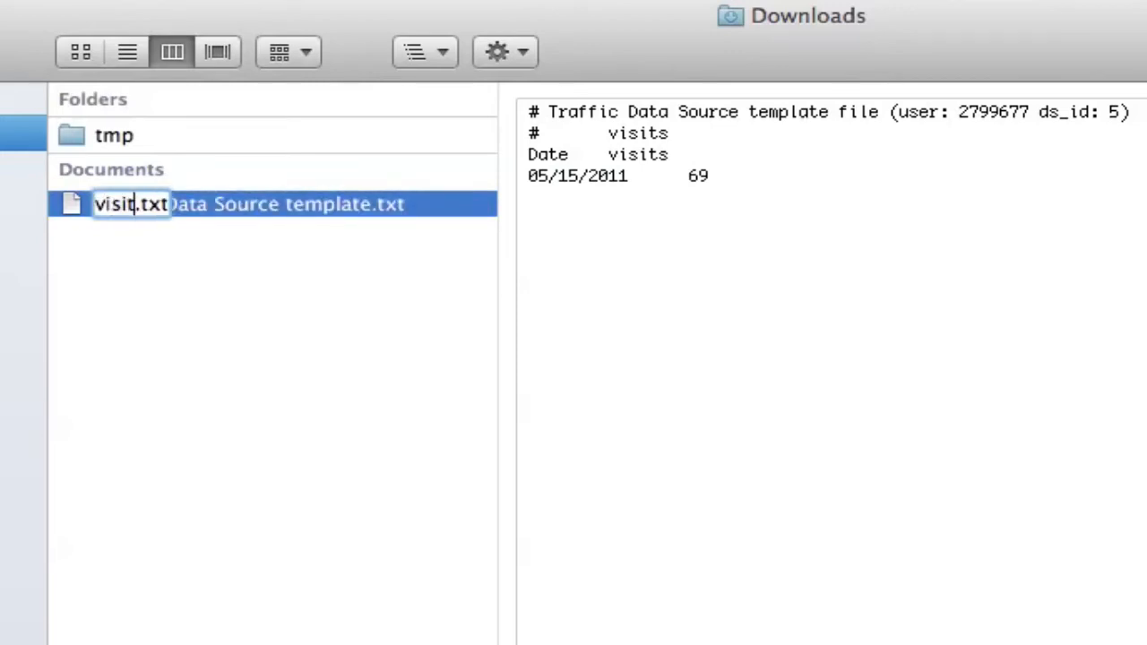
pyautogui.write('s_impo')
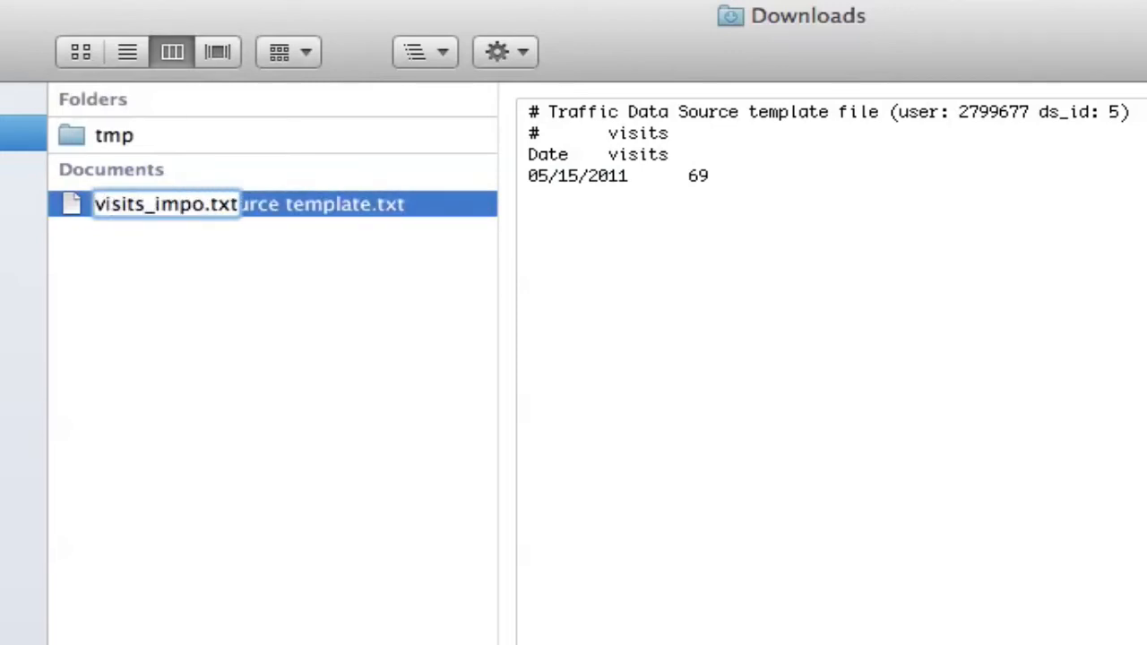
pyautogui.write('rt')
pyautogui.press('Return')
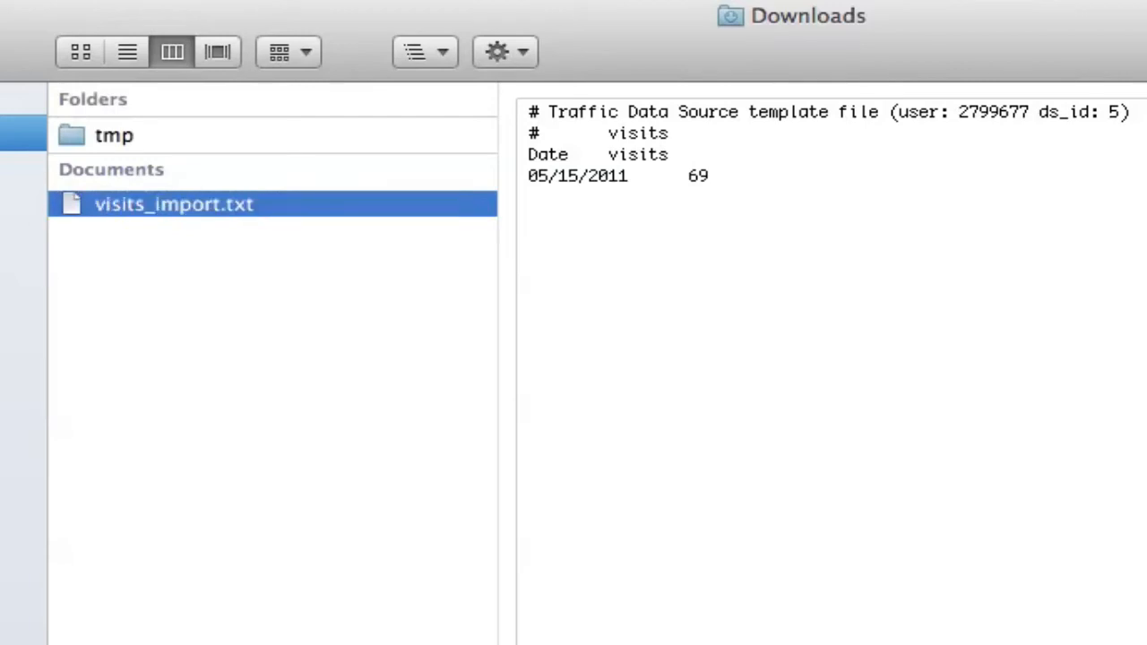
# Duplicate visits_import.txt and replace the txt extension in the copy's name with fin
pyautogui.press('super+d')
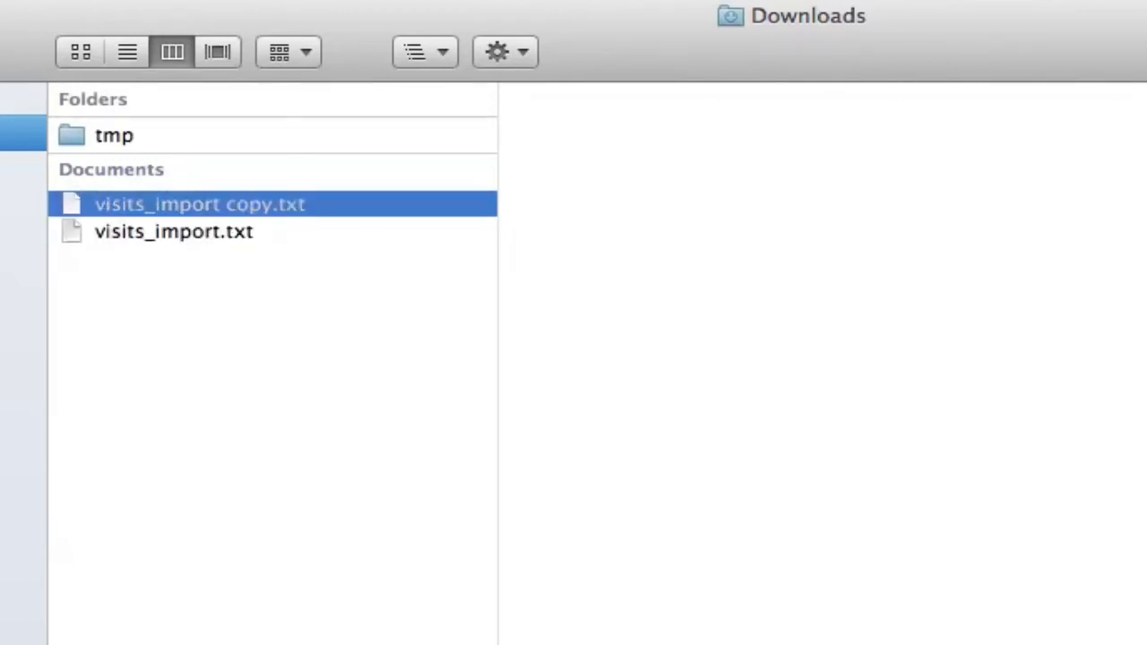
pyautogui.click(309, 203)
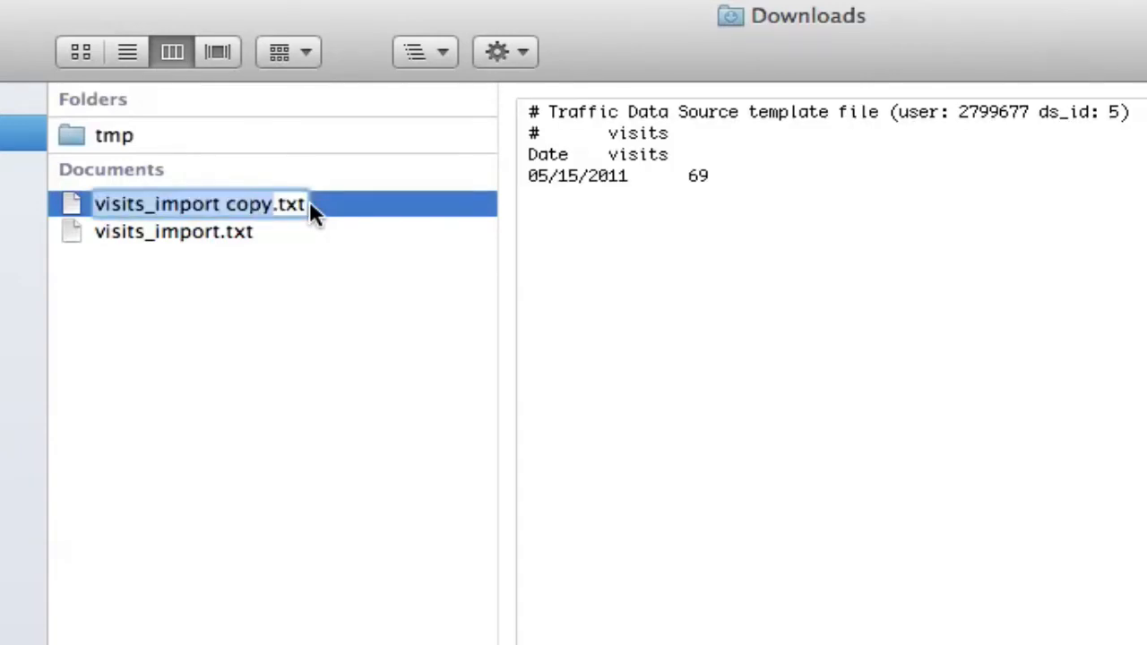
pyautogui.press('Right')
pyautogui.press('Right')
pyautogui.press('Right')
pyautogui.press('Right')
pyautogui.press('Right')
pyautogui.press('BackSpace')
pyautogui.press('BackSpace')
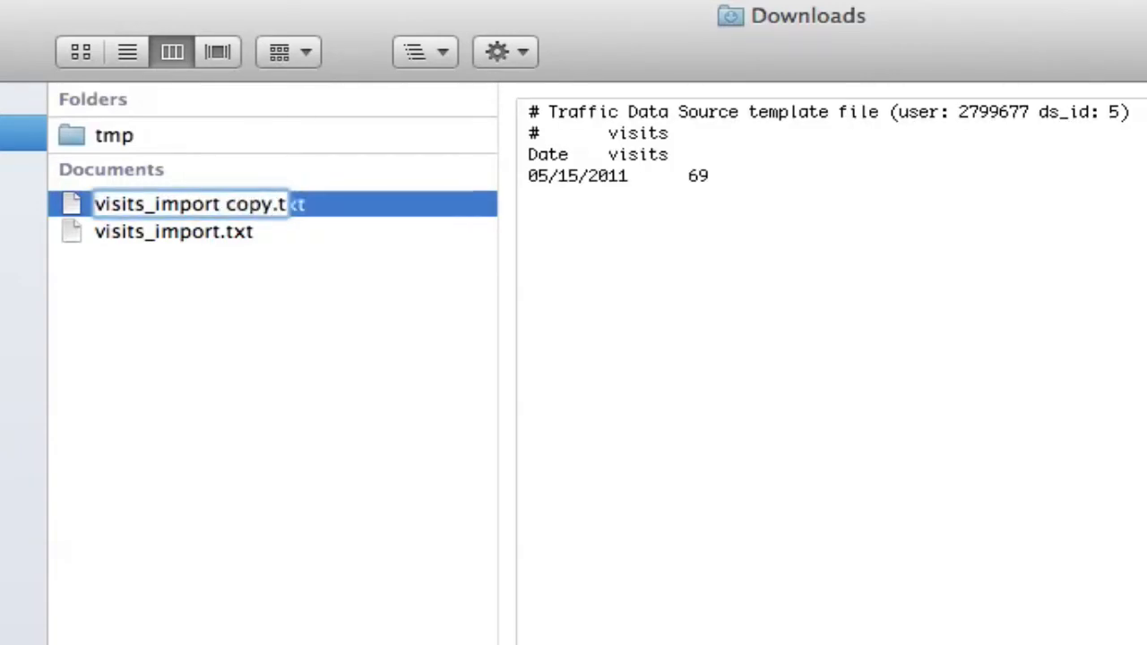
pyautogui.press('BackSpace')
pyautogui.write('fin')
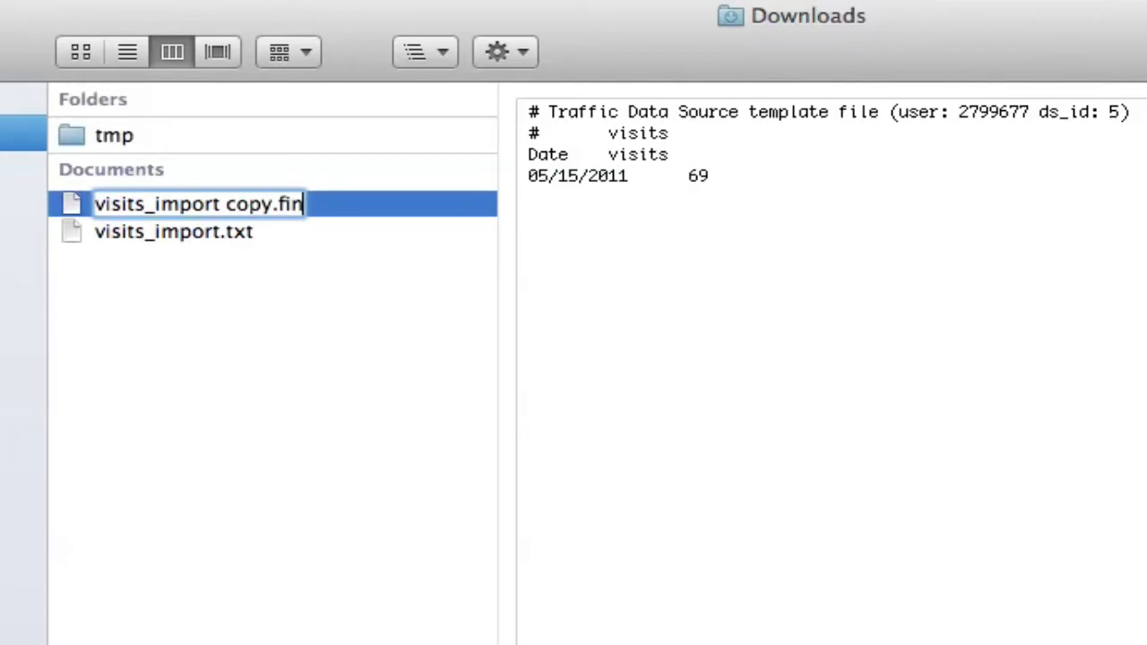
# Remove the word "copy" from the duplicate's name so it reads visits_import.fin, and accept the .fin extension
pyautogui.press('Left')
pyautogui.press('Left')
pyautogui.press('Left')
pyautogui.press('BackSpace')
pyautogui.press('BackSpace')
pyautogui.press('BackSpace')
pyautogui.press('BackSpace')
pyautogui.press('BackSpace')
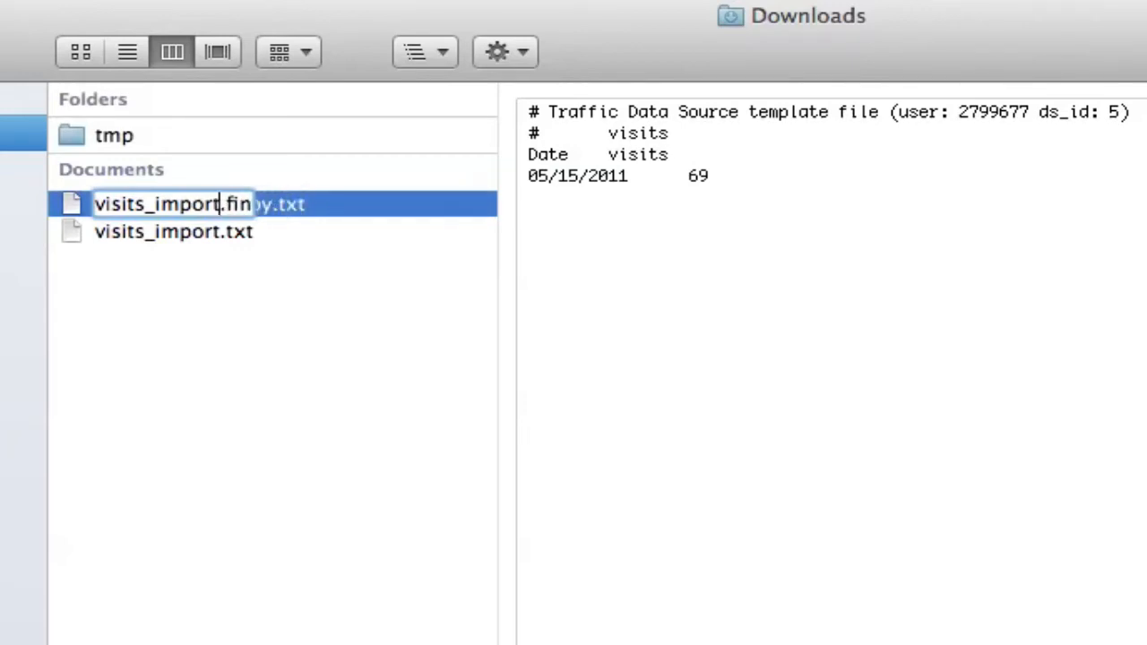
pyautogui.press('Return')
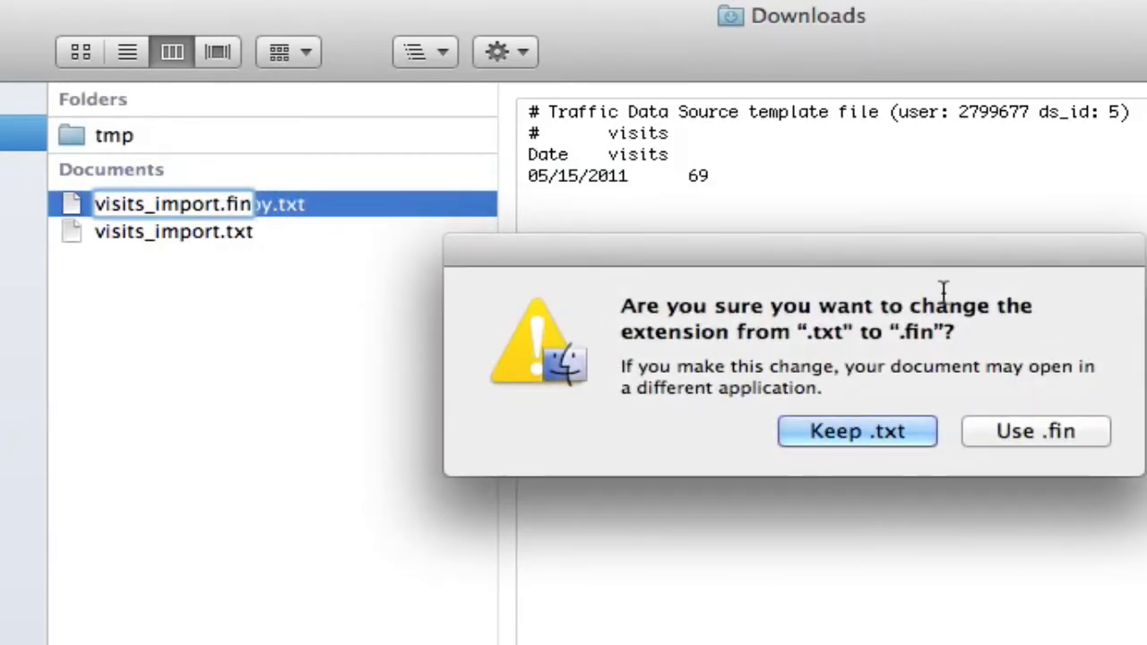
pyautogui.click(1058, 428)
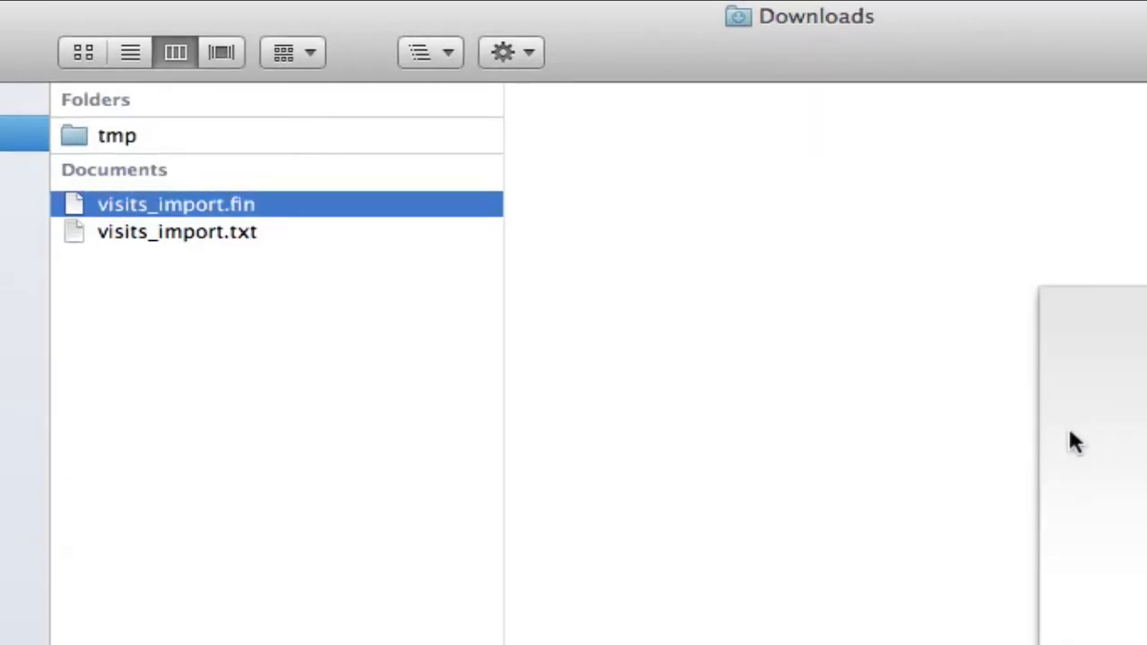
# Switch to Transmit, upload visits_import.txt followed by visits_import.fin to the FTP server's root folder, and refresh the remote listing
pyautogui.press('Down')
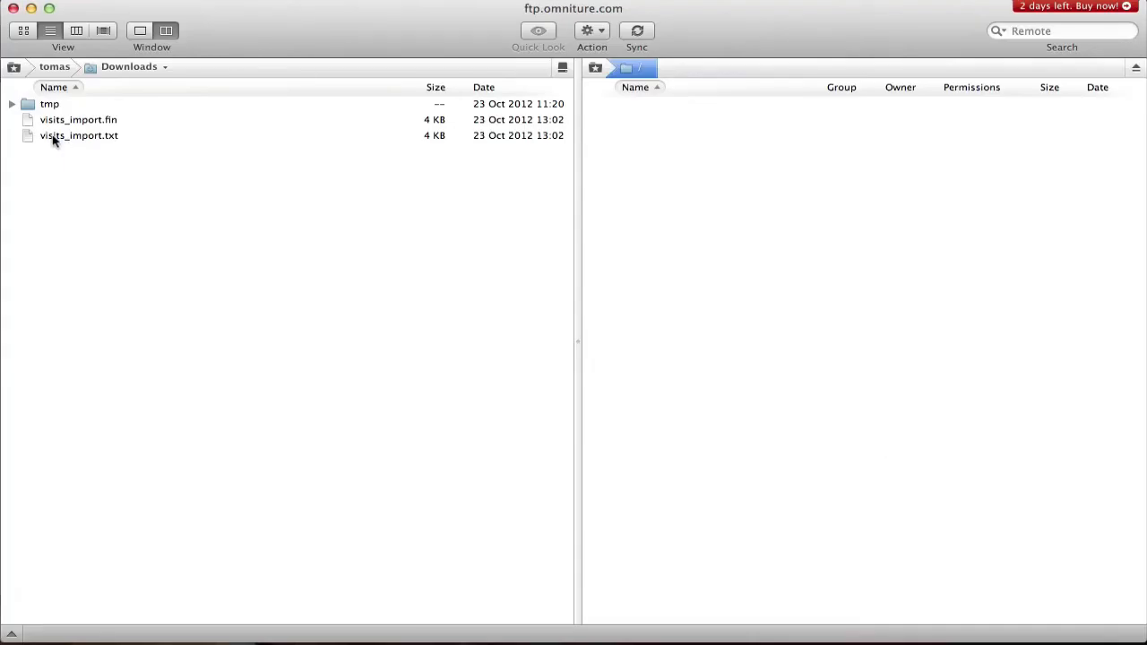
pyautogui.moveTo(53, 139); pyautogui.dragTo(775, 215)
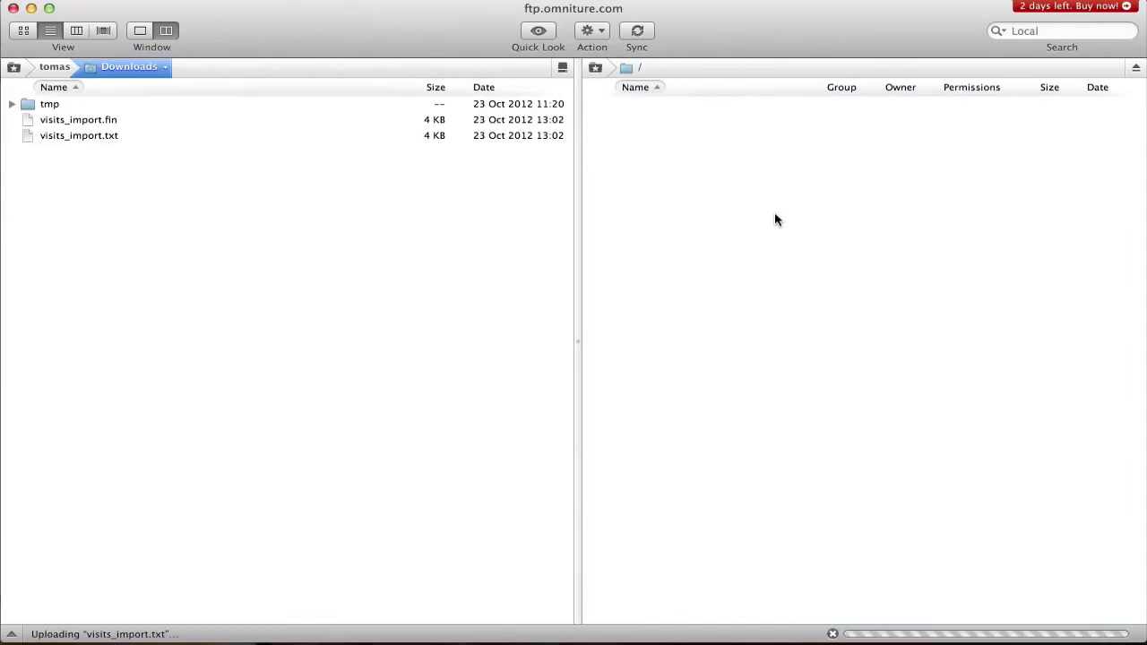
pyautogui.click(94, 124)
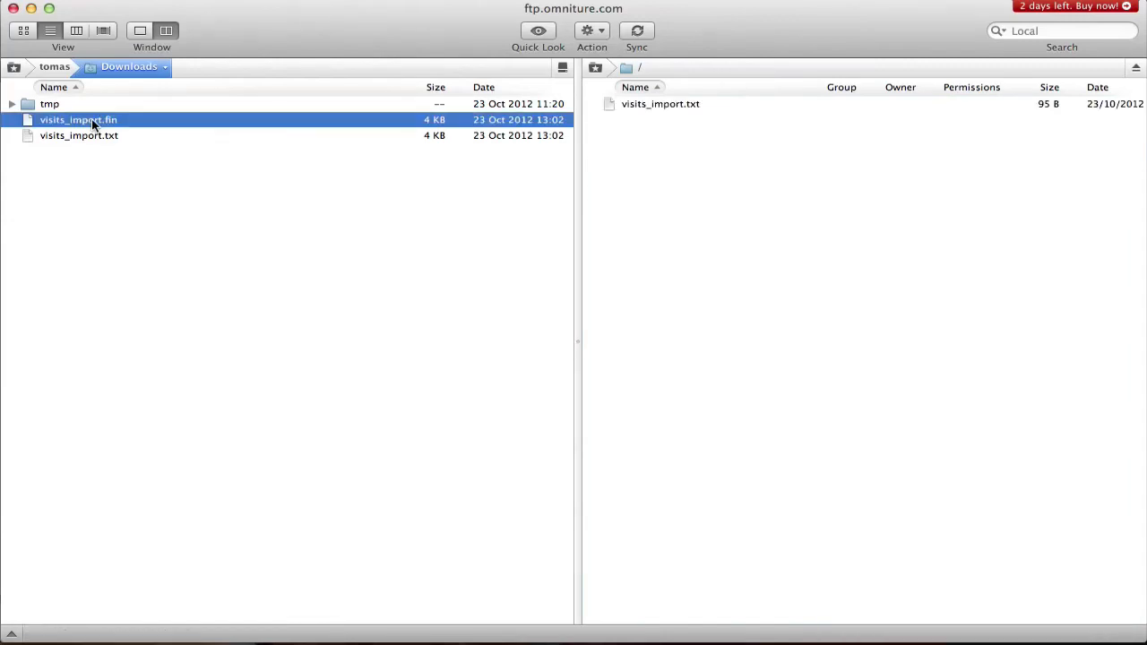
pyautogui.moveTo(94, 125); pyautogui.dragTo(753, 274)
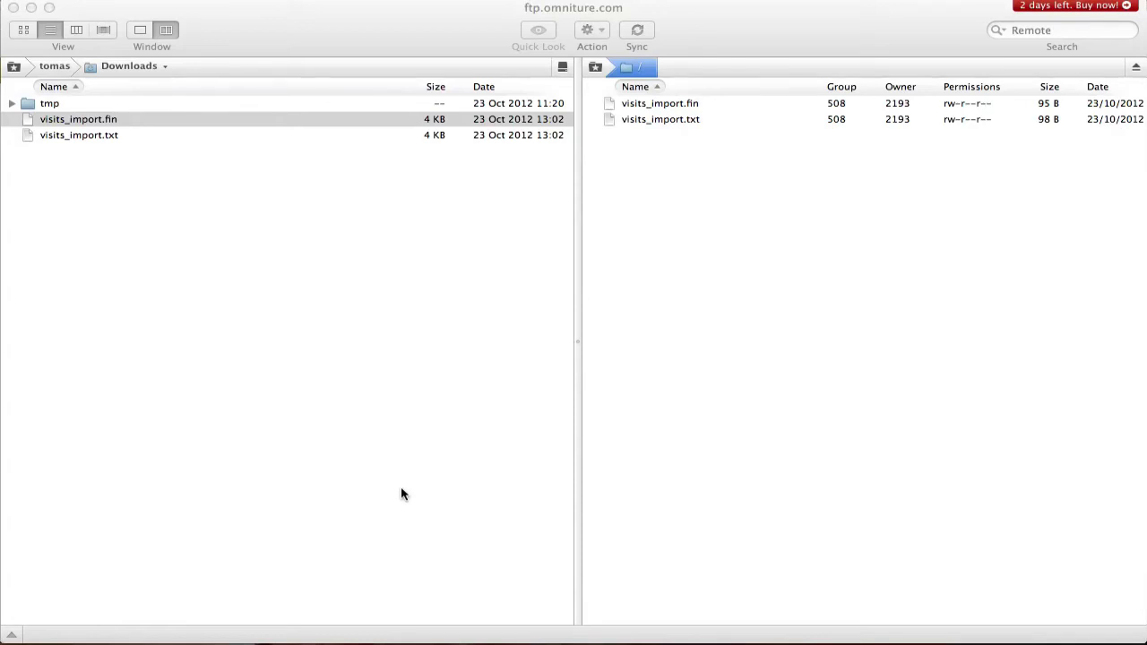
pyautogui.click(738, 421)
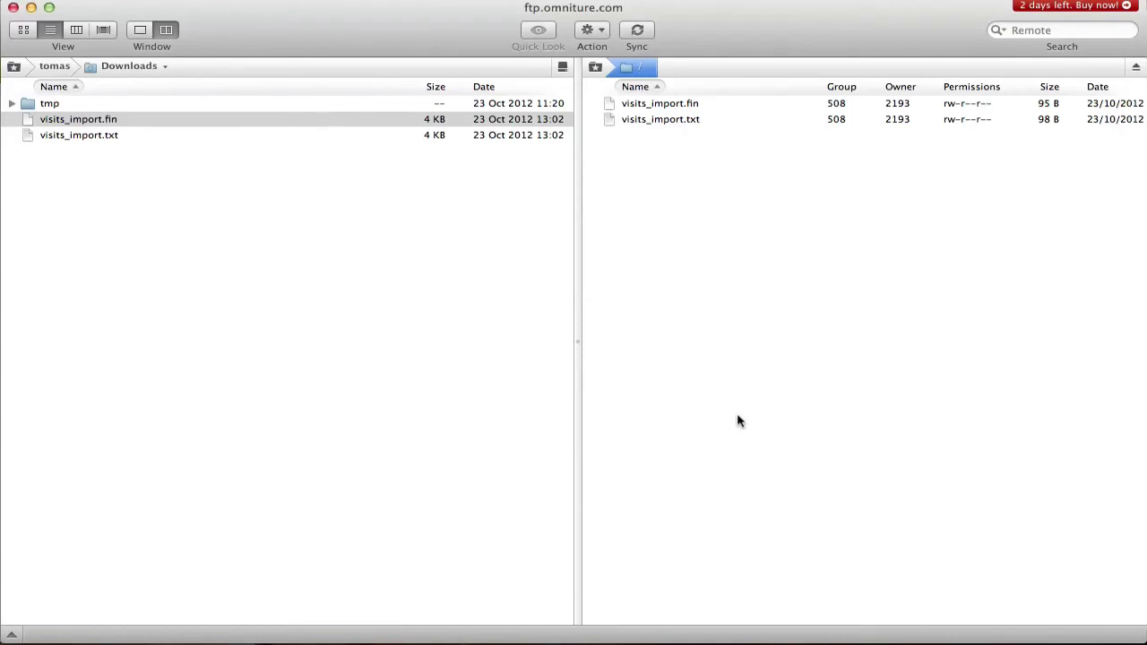
pyautogui.press('super+r')
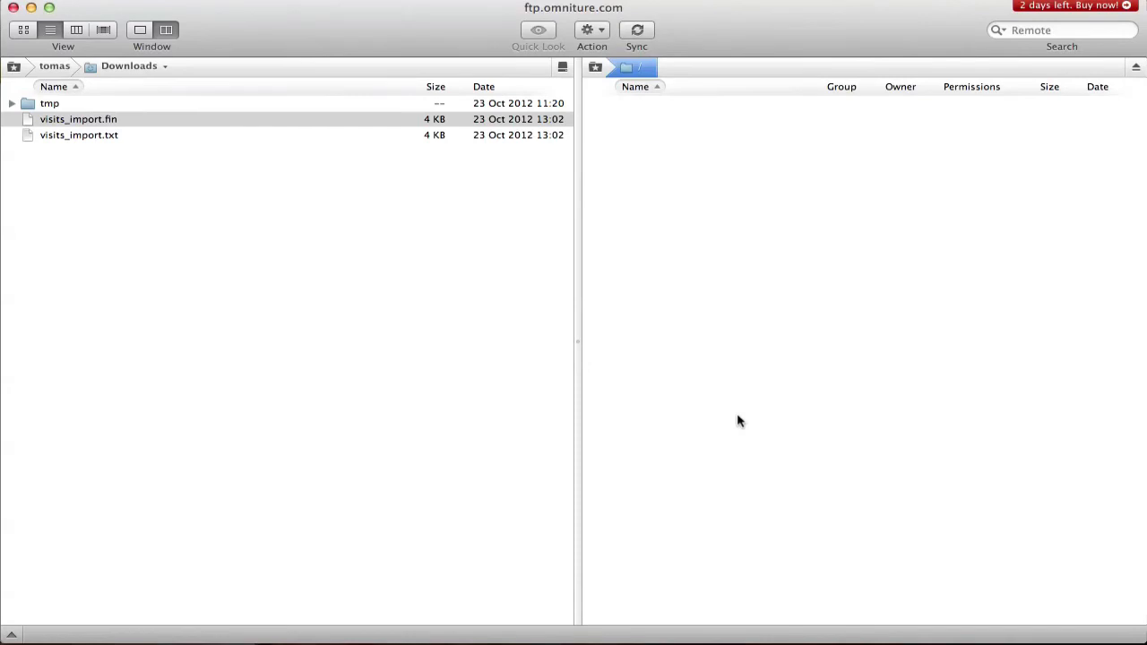
# Switch to Google Chrome and open the Manage Data Sources page of the report suite
pyautogui.hotkey('ctrl', 'Up')
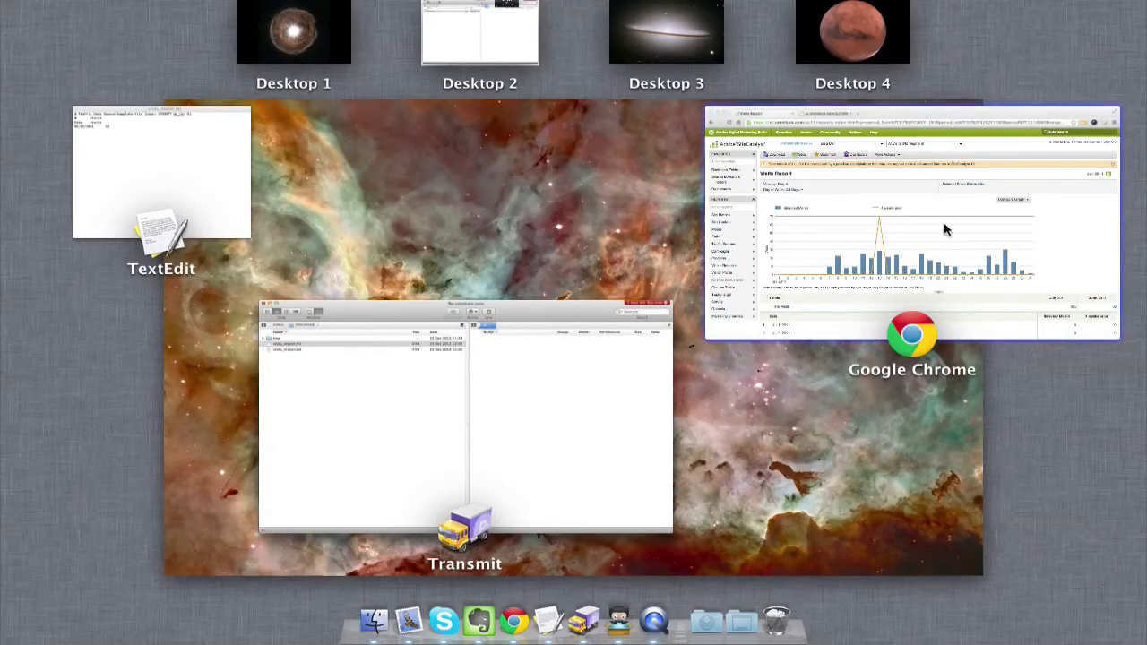
pyautogui.click(944, 221)
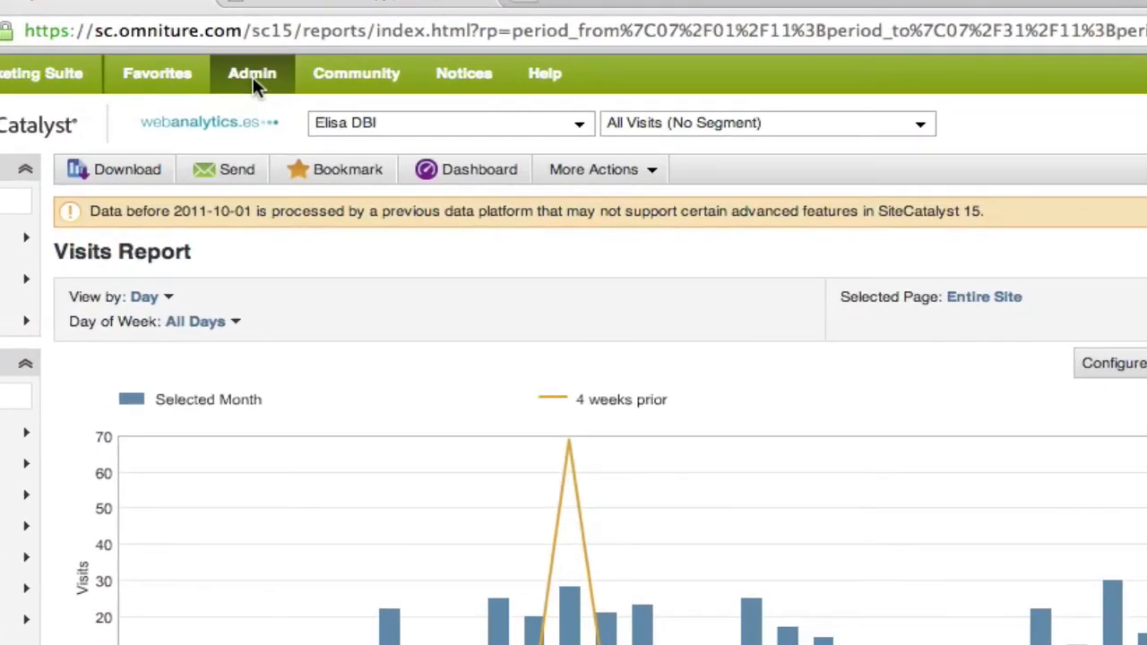
pyautogui.click(253, 75)
pyautogui.click(260, 222)
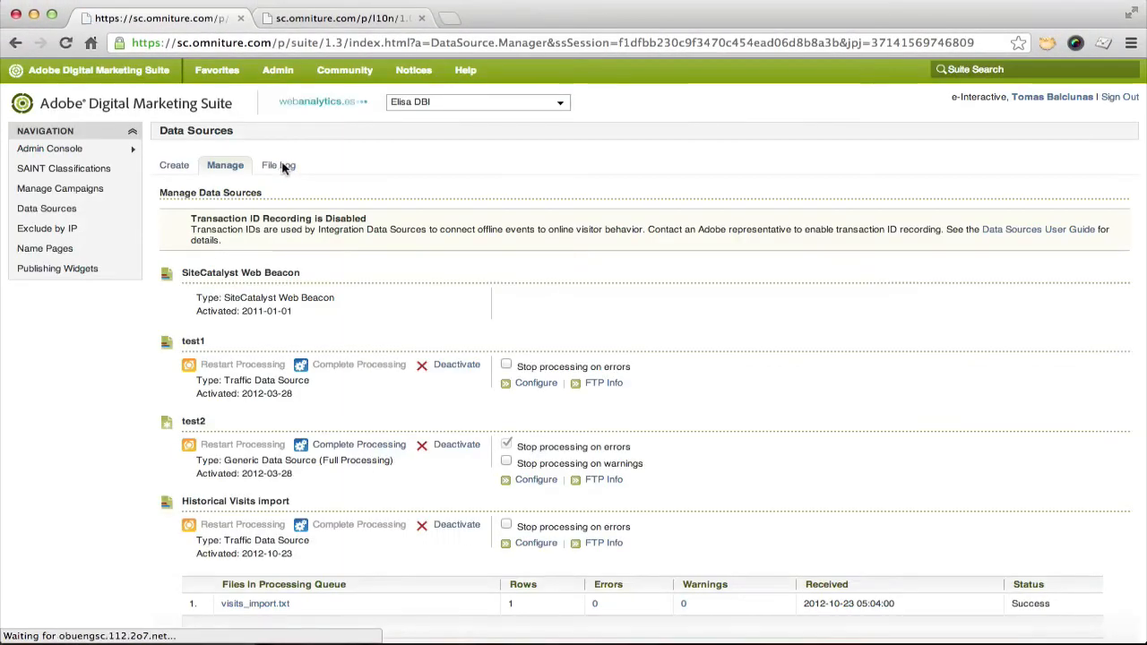
# Check the rows, errors, warnings and status of visits_import.txt in the Historical Visits import processing queue
pyautogui.scroll(-3, 286, 223)
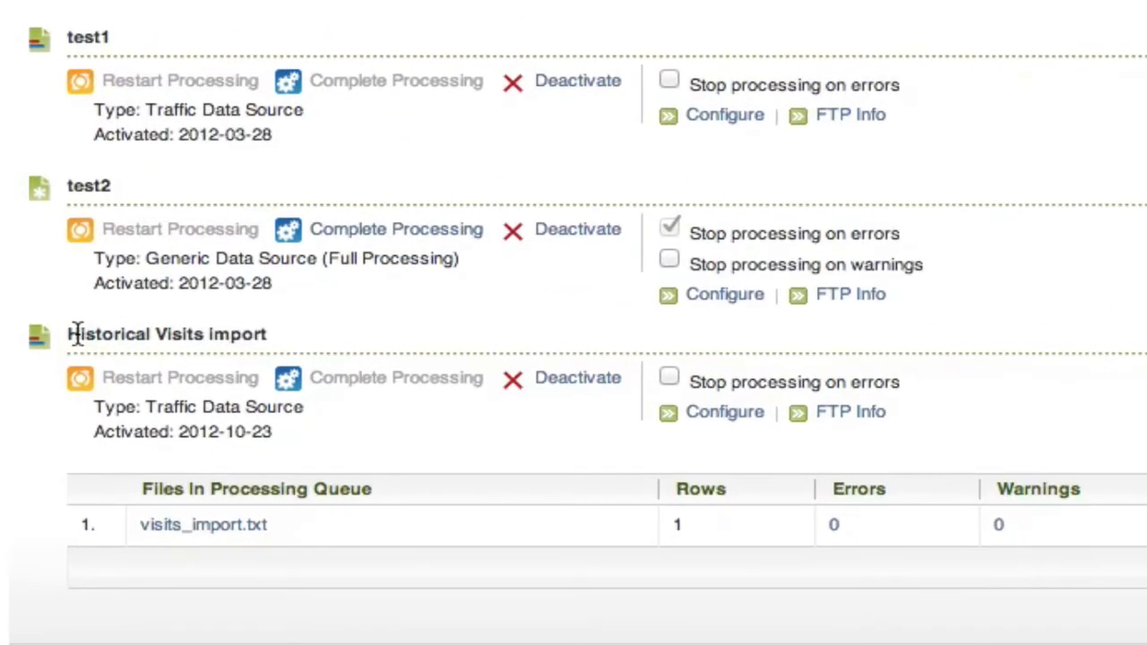
pyautogui.tripleClick(180, 300)
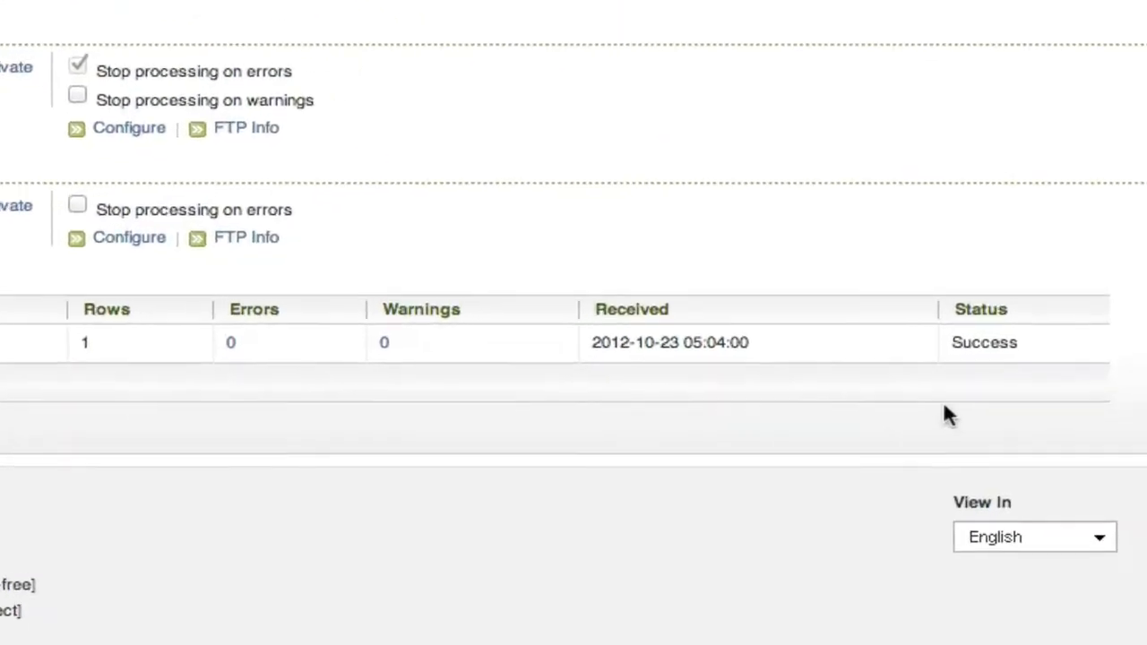
pyautogui.doubleClick(955, 329)
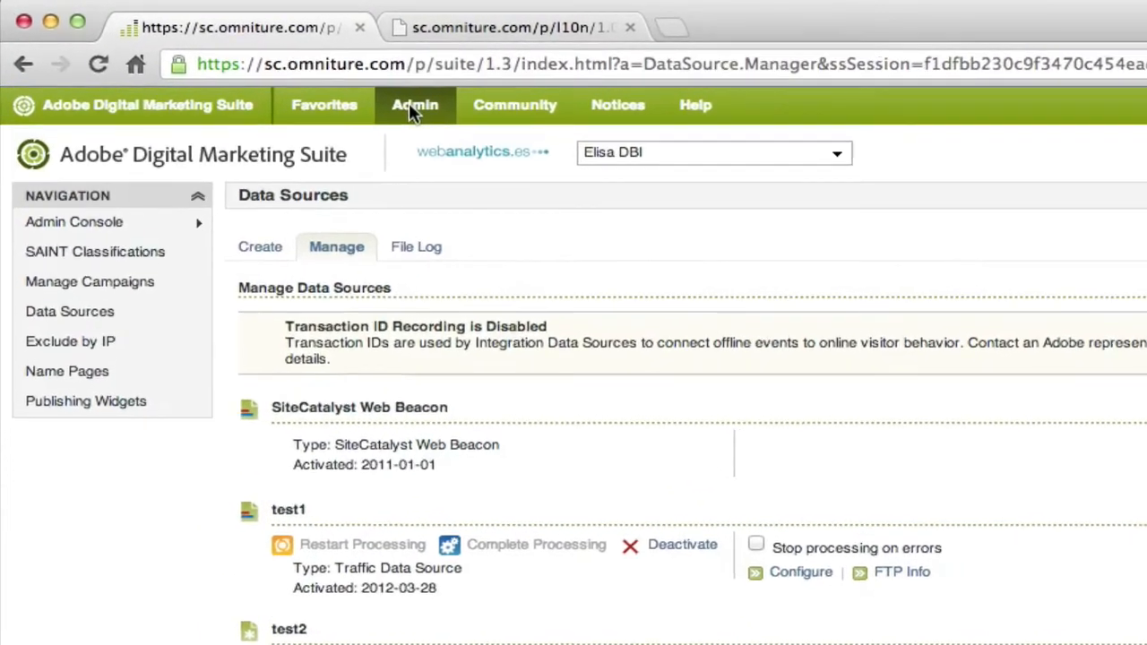
# Return to SiteCatalyst Reporting and open the Visits report from the site metrics
pyautogui.click(275, 85)
pyautogui.click(134, 106)
pyautogui.moveTo(126, 159)
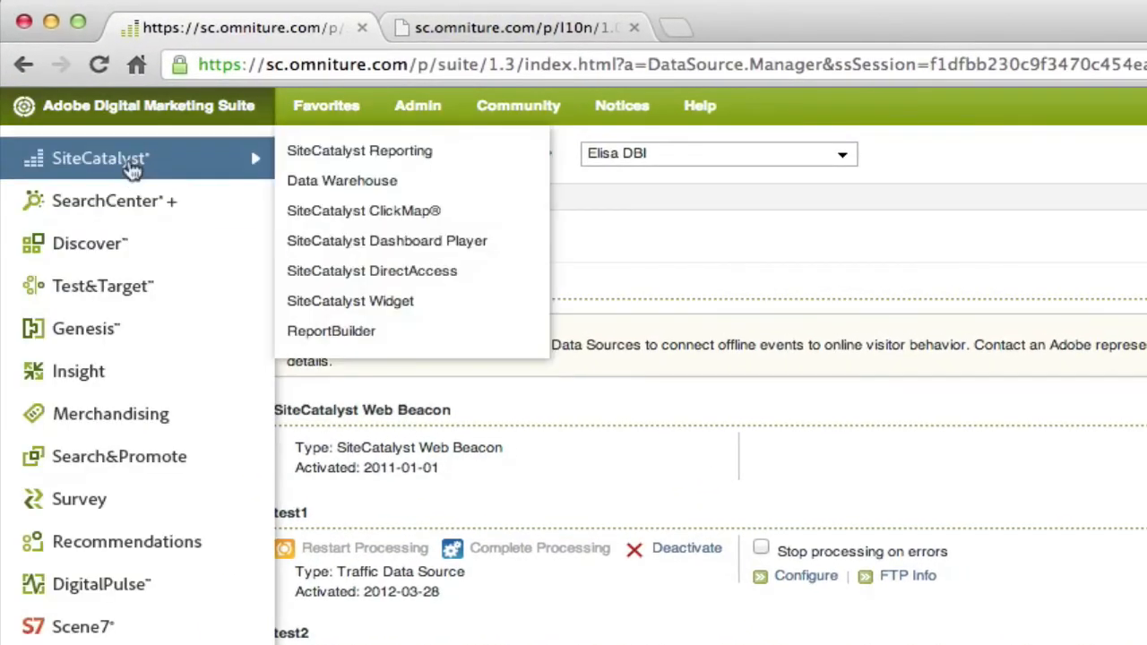
pyautogui.click(354, 154)
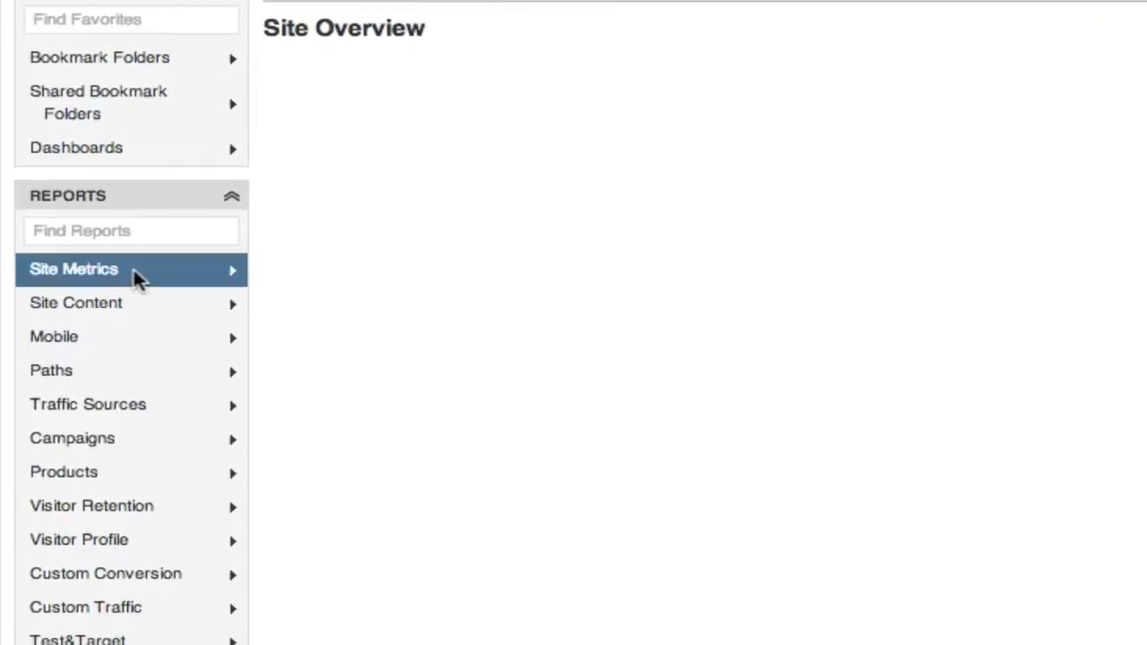
pyautogui.moveTo(133, 268)
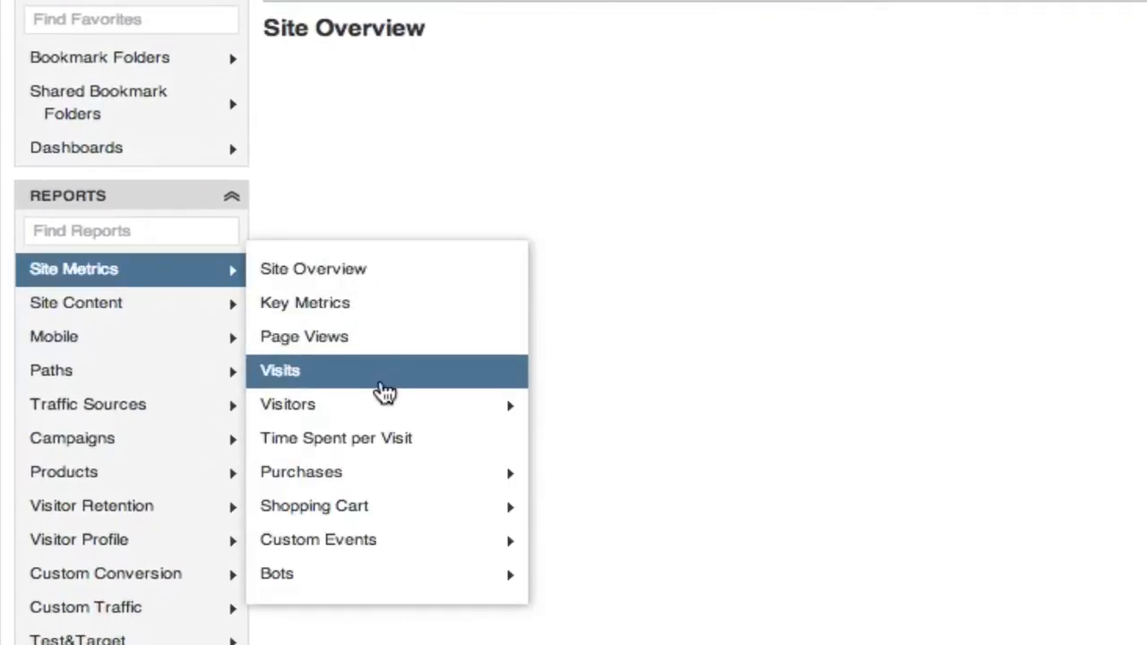
pyautogui.click(385, 393)
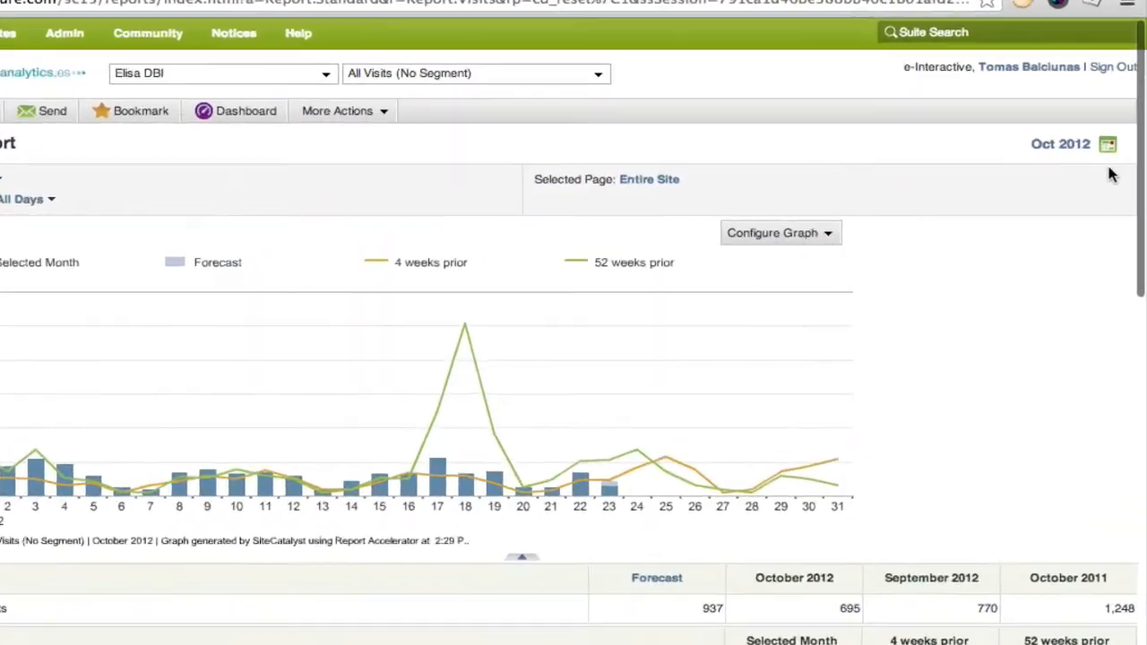
# Run the Visits report by day for May 2011 and inspect the value of the May 15 bar
pyautogui.click(1080, 151)
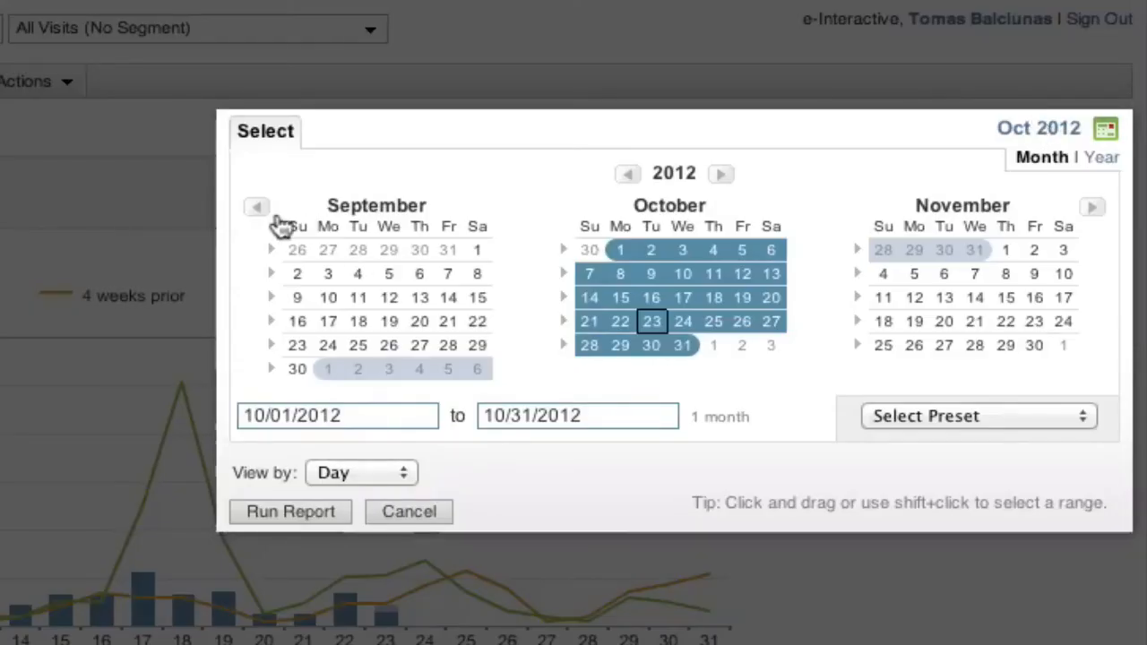
pyautogui.click(628, 172)
pyautogui.click(258, 209)
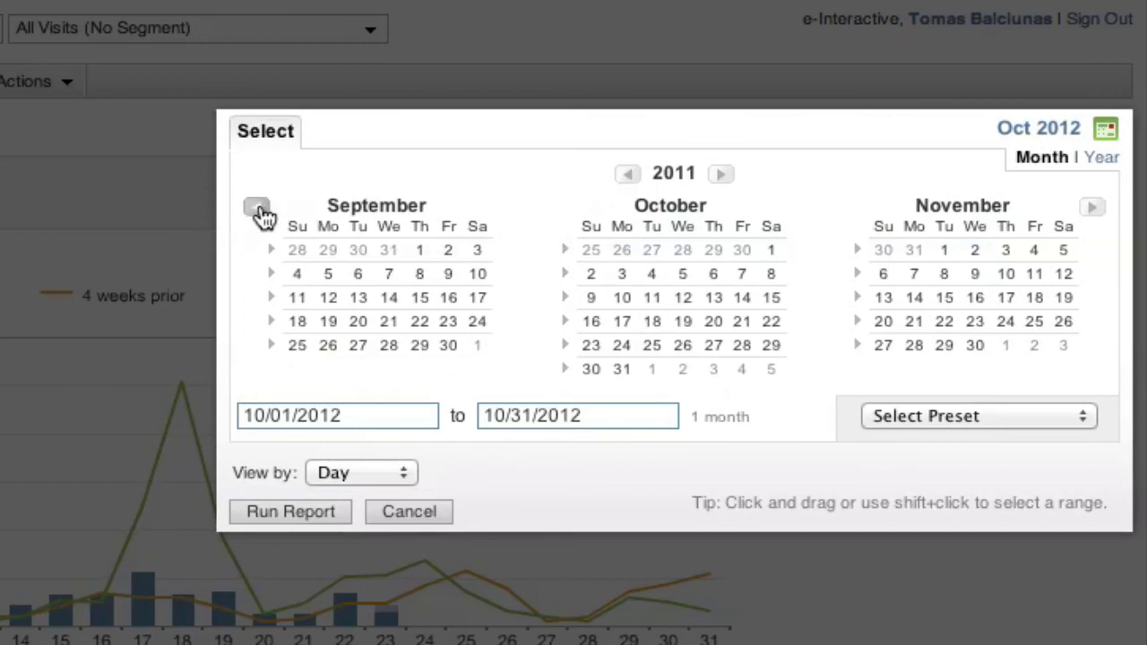
pyautogui.click(258, 209)
pyautogui.click(258, 210)
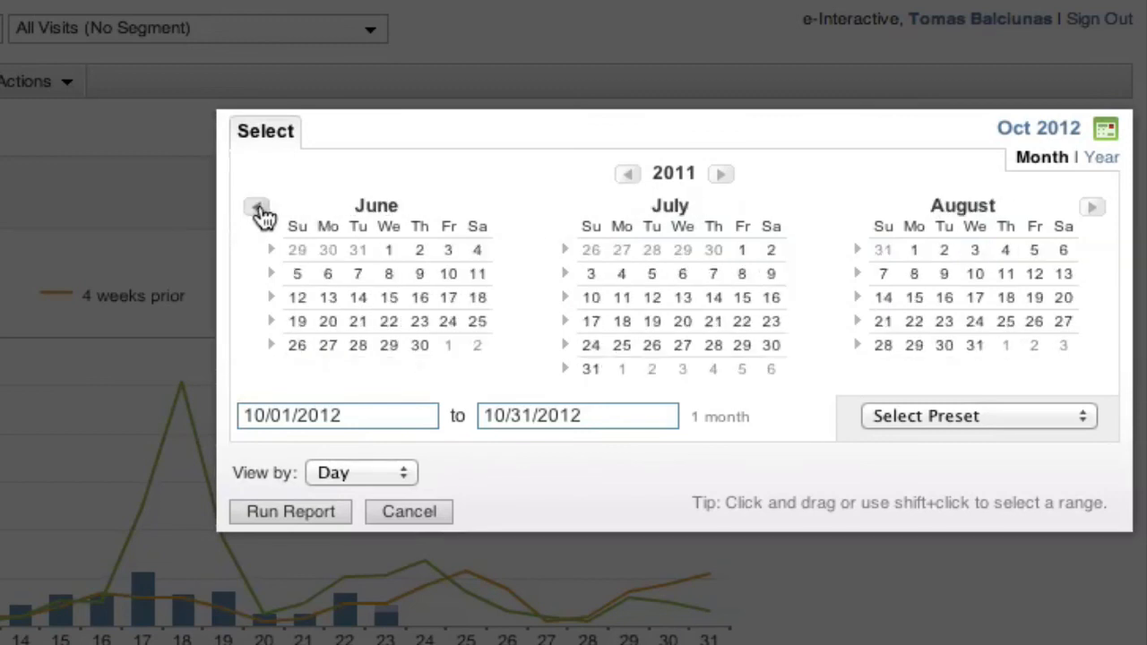
pyautogui.click(261, 209)
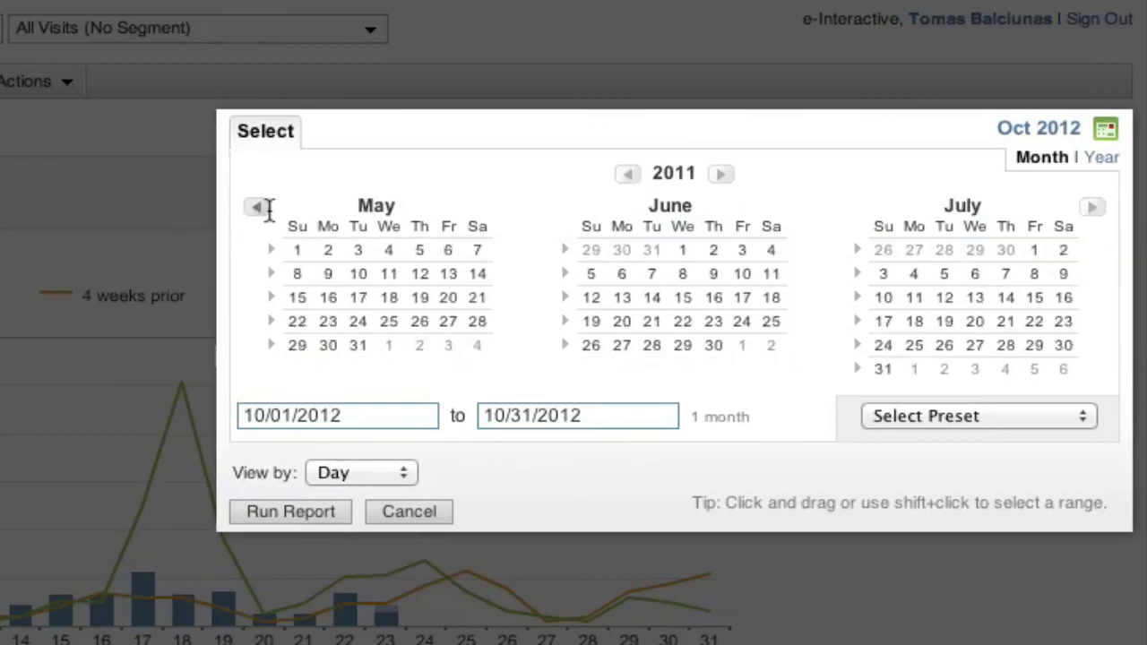
pyautogui.click(377, 208)
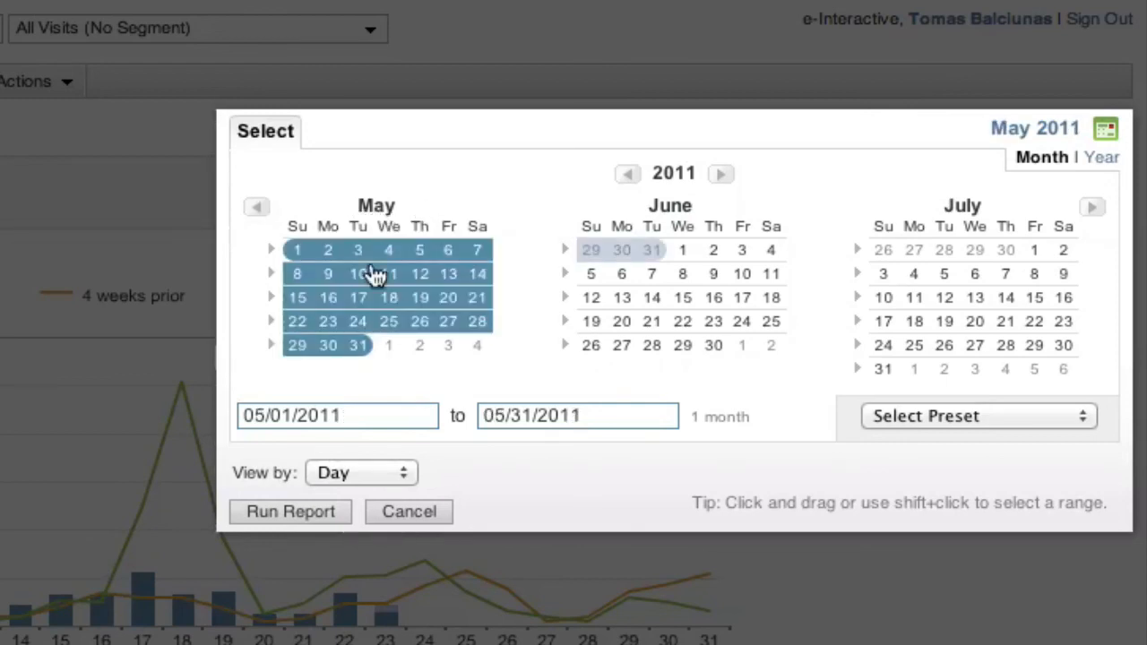
pyautogui.click(293, 516)
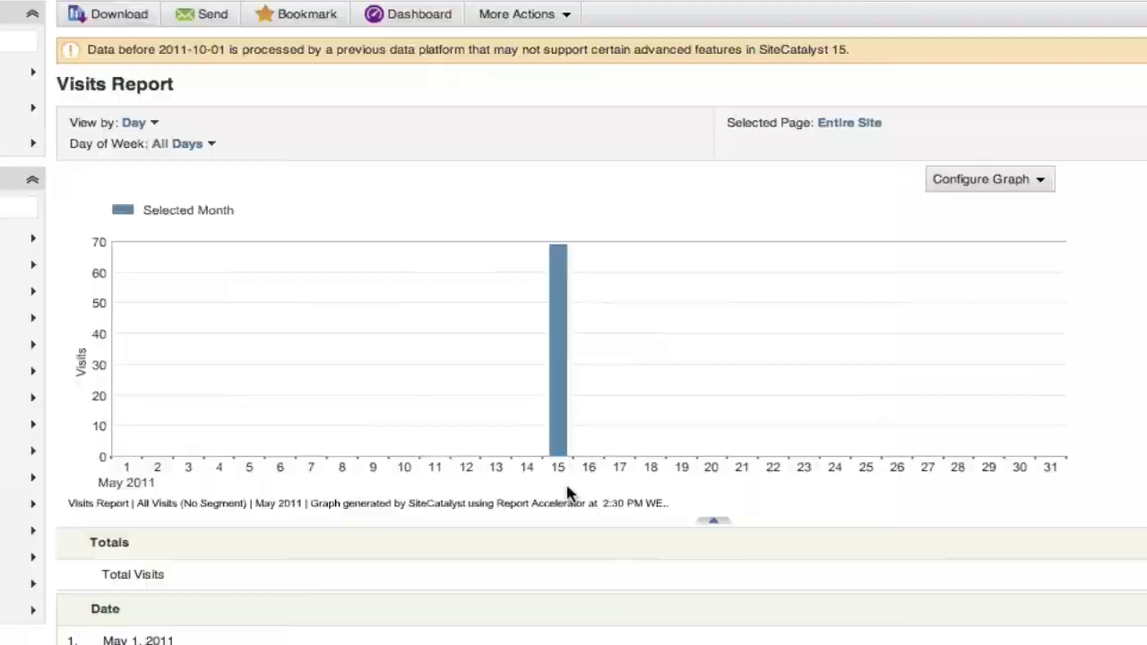
pyautogui.moveTo(562, 419)
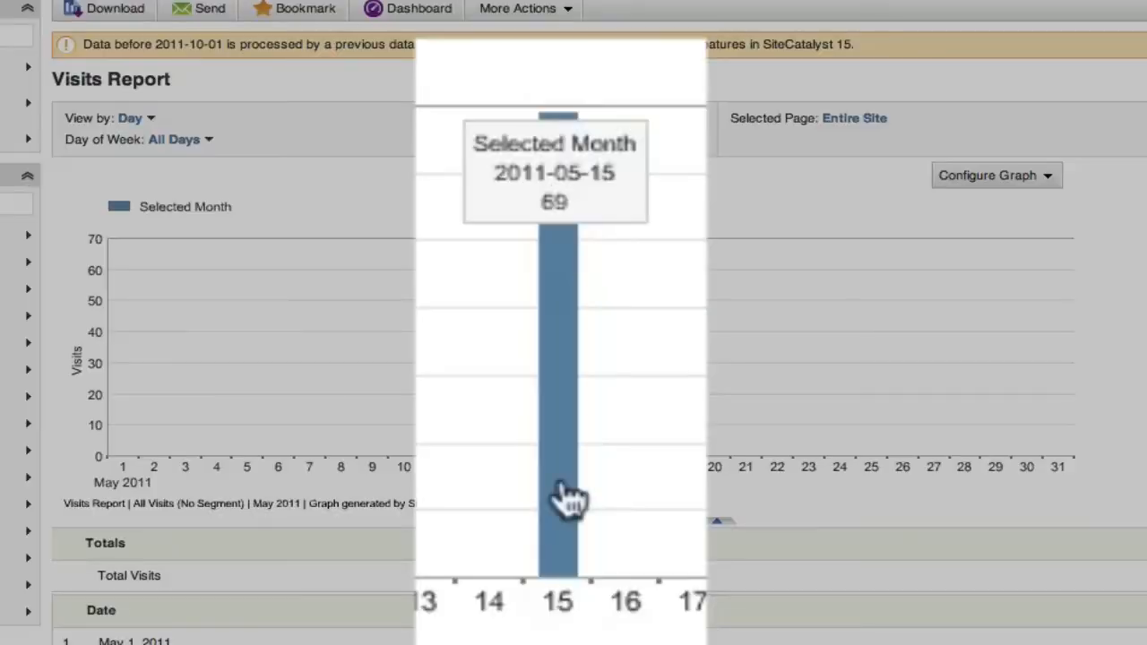